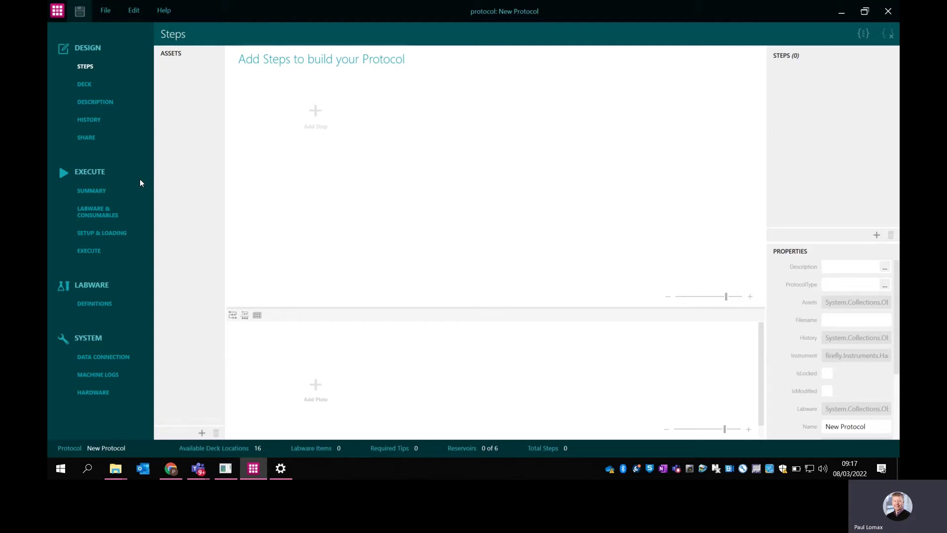
Add a Bio-Rad 96-well plate to the deck as Plate 1.
{"action": "left_click", "coordinate": [316, 385]}
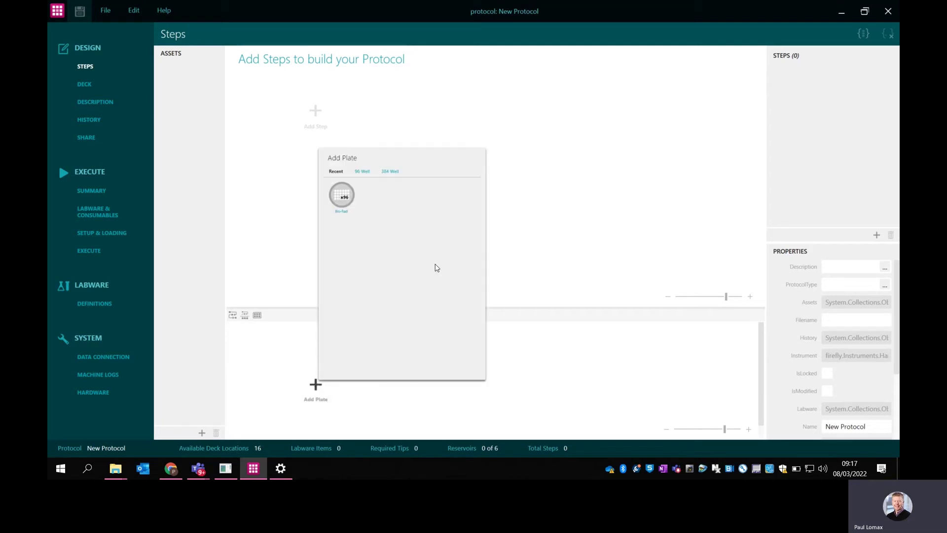
{"action": "left_click", "coordinate": [368, 175]}
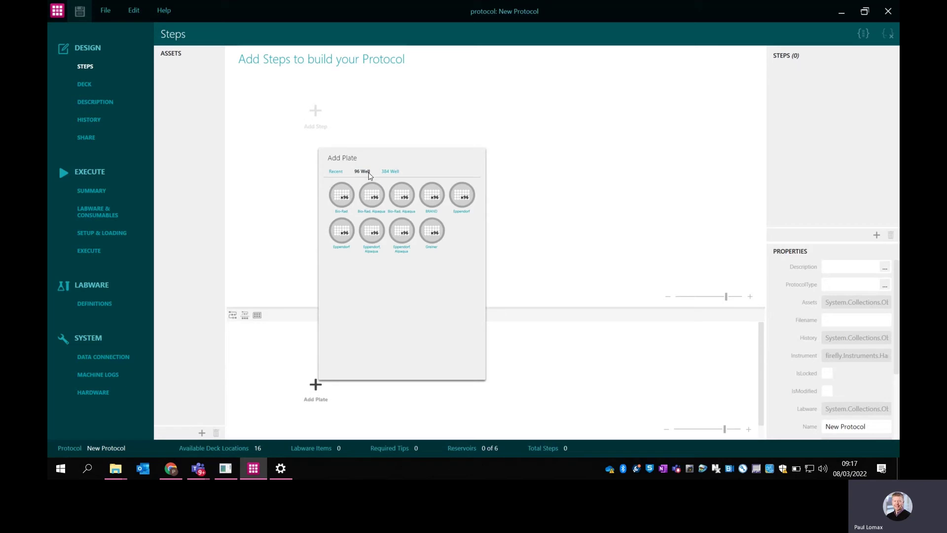
{"action": "left_click", "coordinate": [391, 175]}
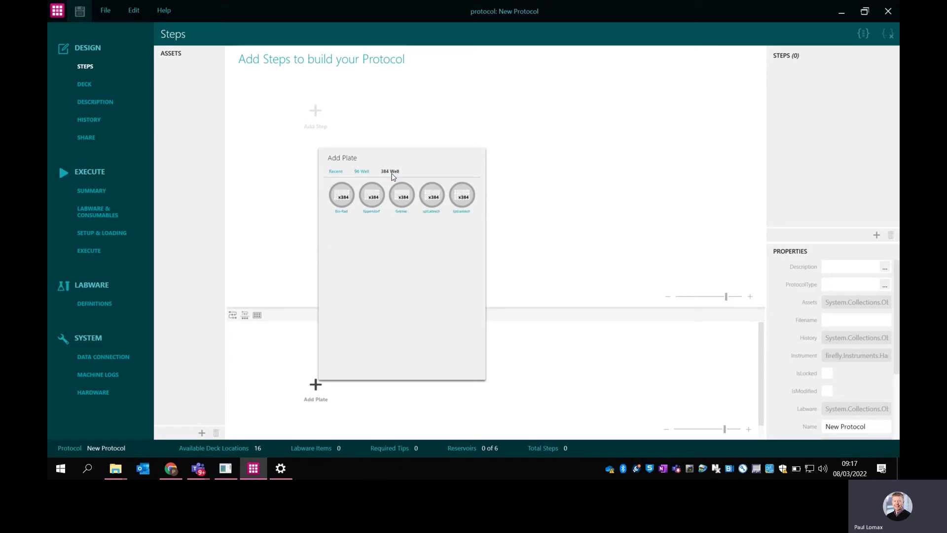
{"action": "left_click", "coordinate": [362, 175]}
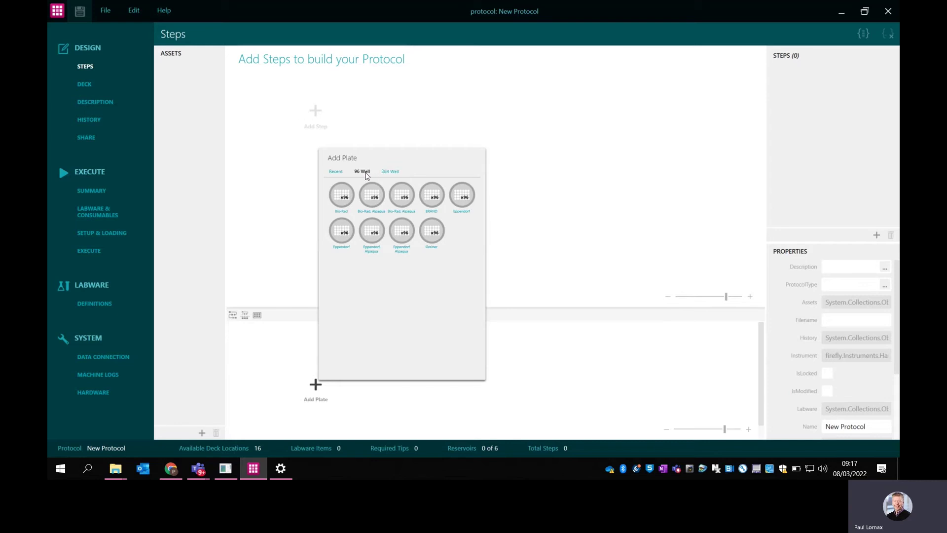
{"action": "left_click", "coordinate": [342, 195]}
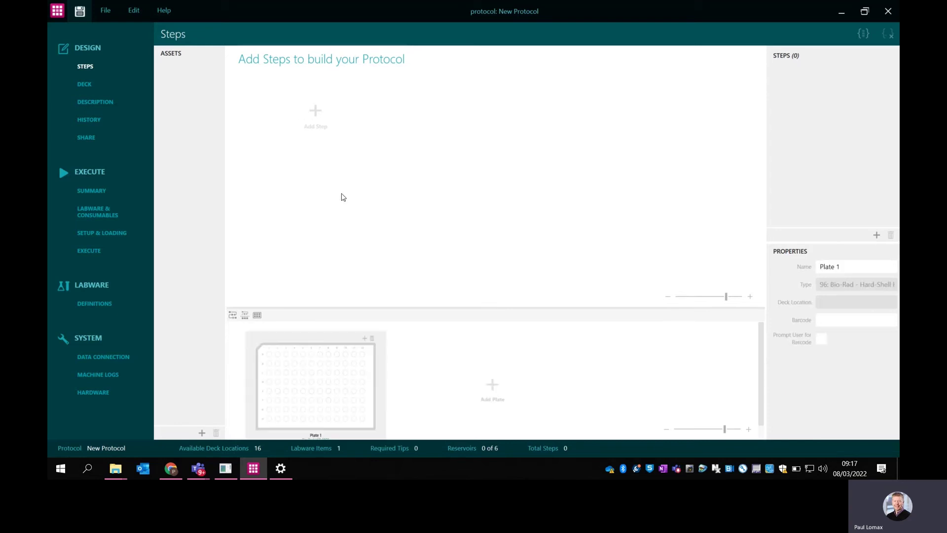
Turn all of Plate 1's wells (A1:H12) into a well array named DNA.
{"action": "left_click", "coordinate": [274, 348]}
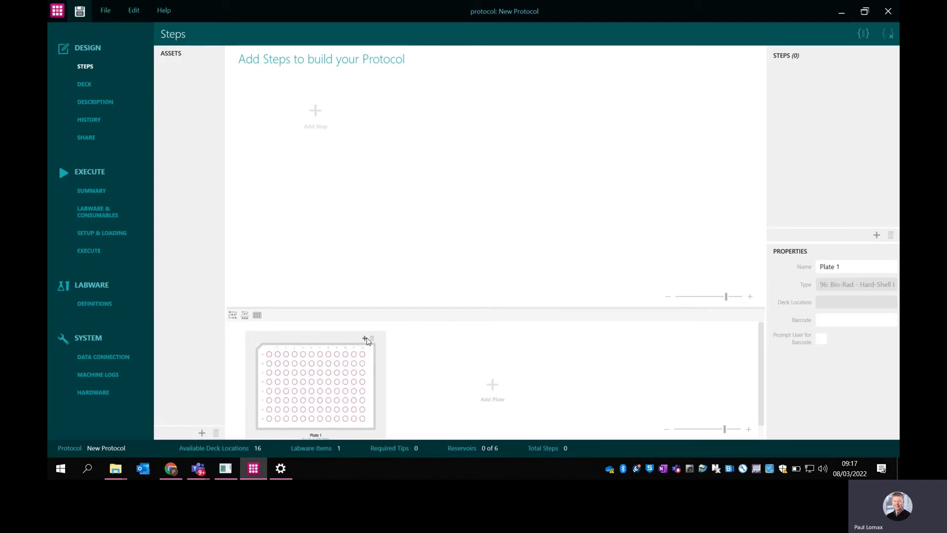
{"action": "left_click", "coordinate": [365, 339]}
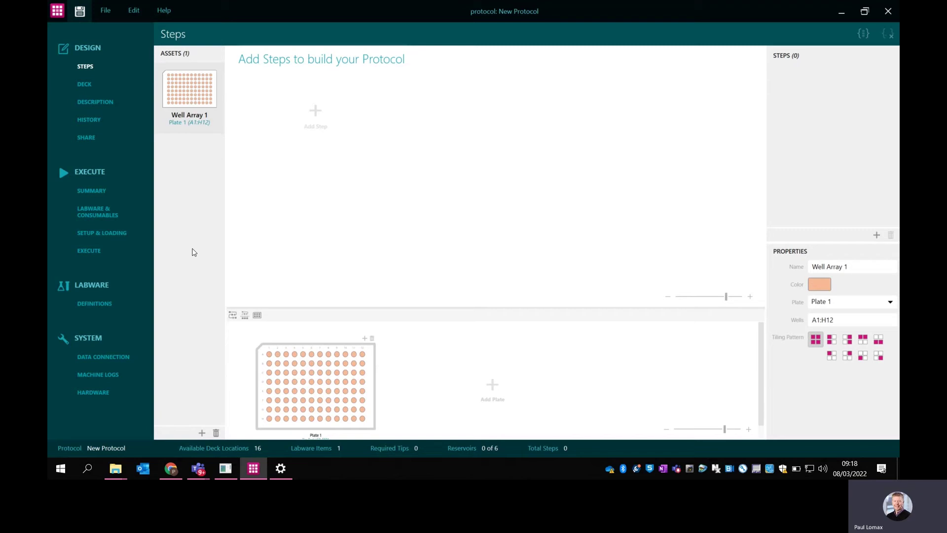
{"action": "double_click", "coordinate": [194, 119]}
{"action": "type", "text": "D"}
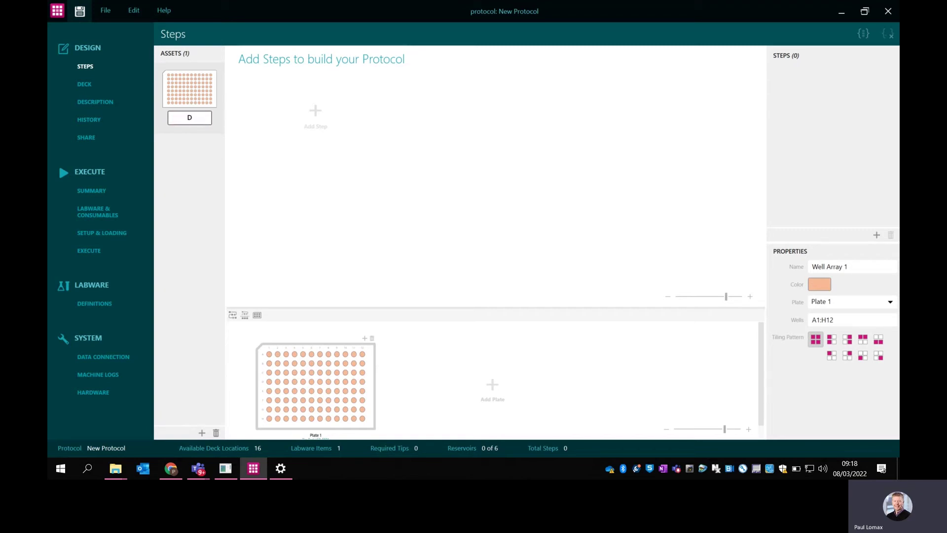
{"action": "type", "text": "NA"}
Add Plate 2, a Bio-Rad x96 plate, and make its A1:H12 well array 'Clean Up'.
{"action": "left_click", "coordinate": [492, 386]}
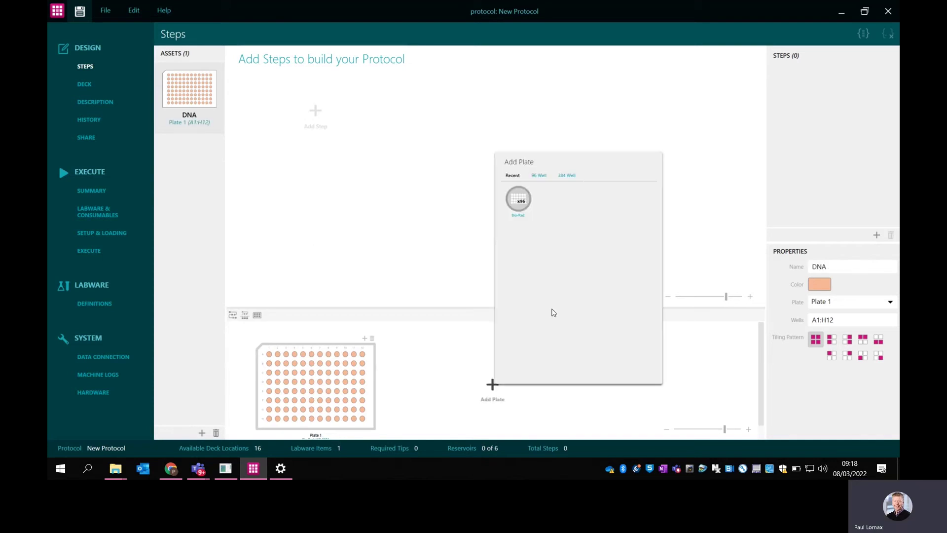
{"action": "left_click", "coordinate": [518, 199]}
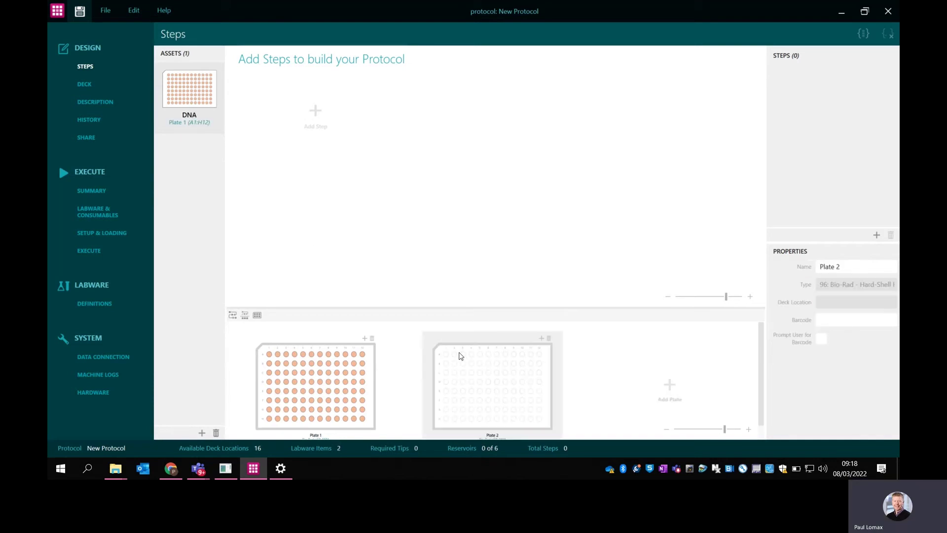
{"action": "left_click_drag", "start_coordinate": [446, 351], "coordinate": [547, 350]}
{"action": "left_click", "coordinate": [541, 338]}
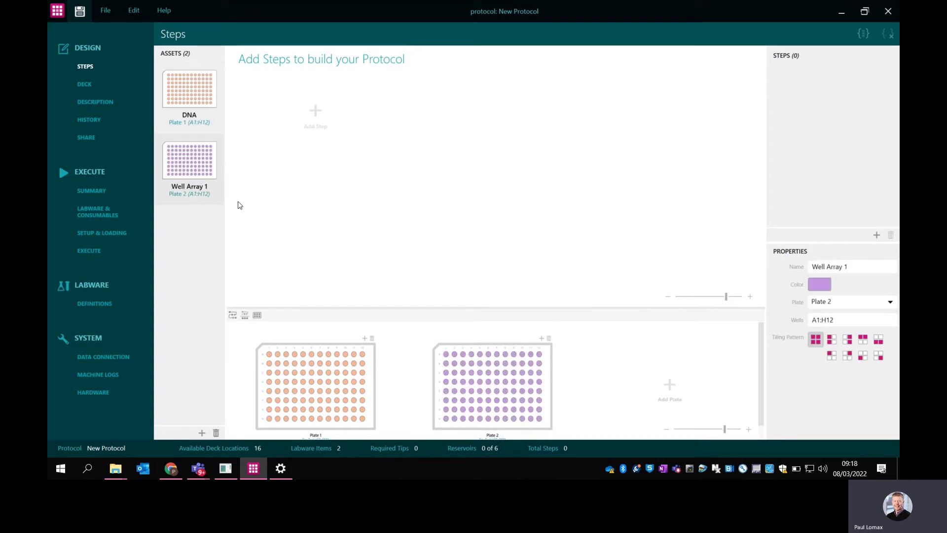
{"action": "double_click", "coordinate": [193, 189]}
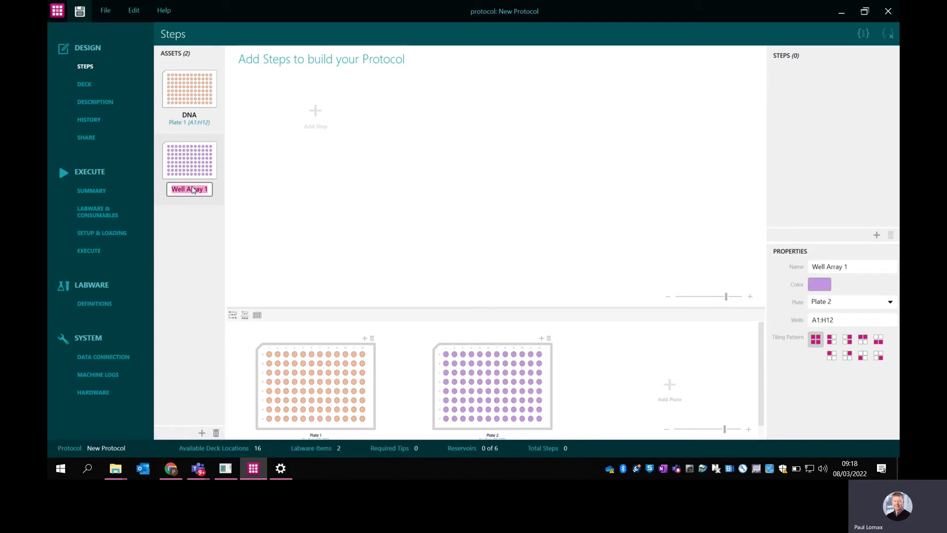
{"action": "type", "text": "Clean Up"}
{"action": "key", "text": "Return"}
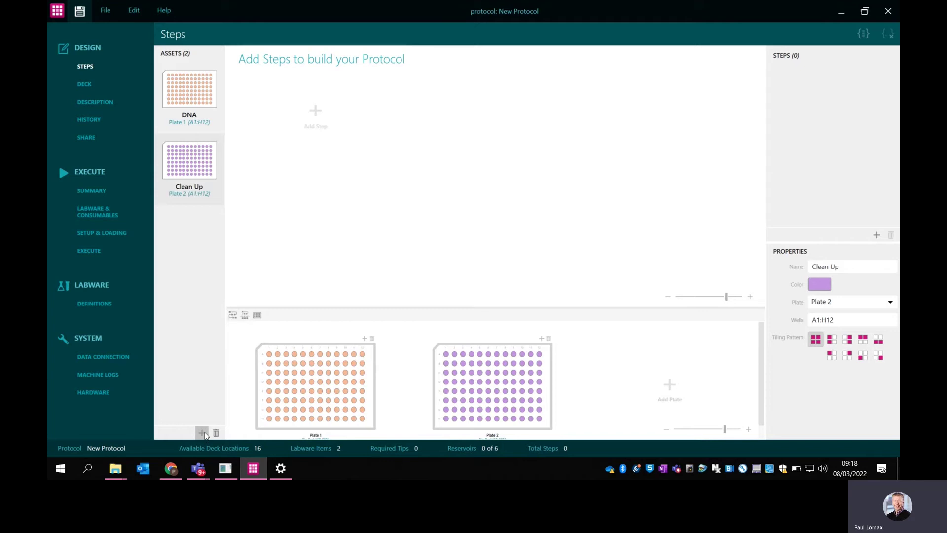
Create a reservoir asset on reservoir R1 and rename it Beads.
{"action": "left_click", "coordinate": [203, 433]}
{"action": "left_click", "coordinate": [299, 323]}
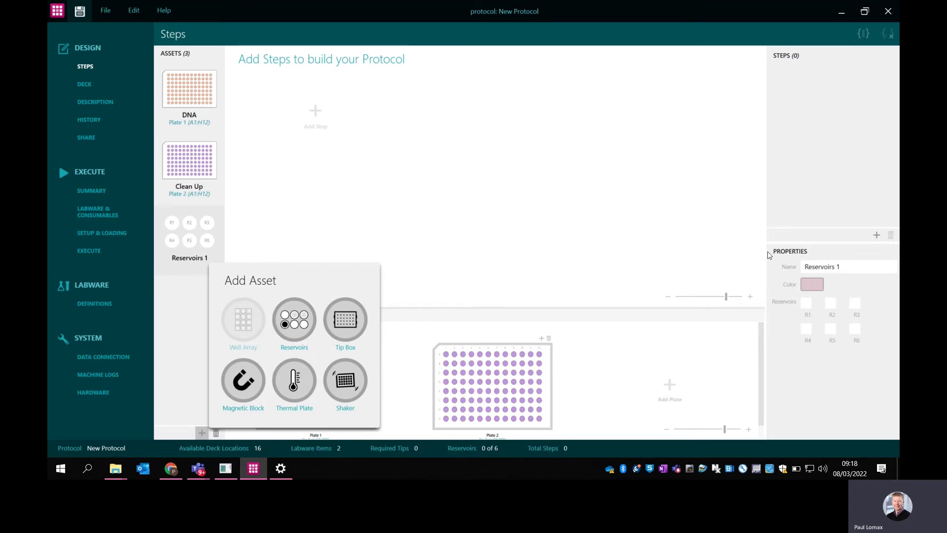
{"action": "left_click", "coordinate": [805, 306]}
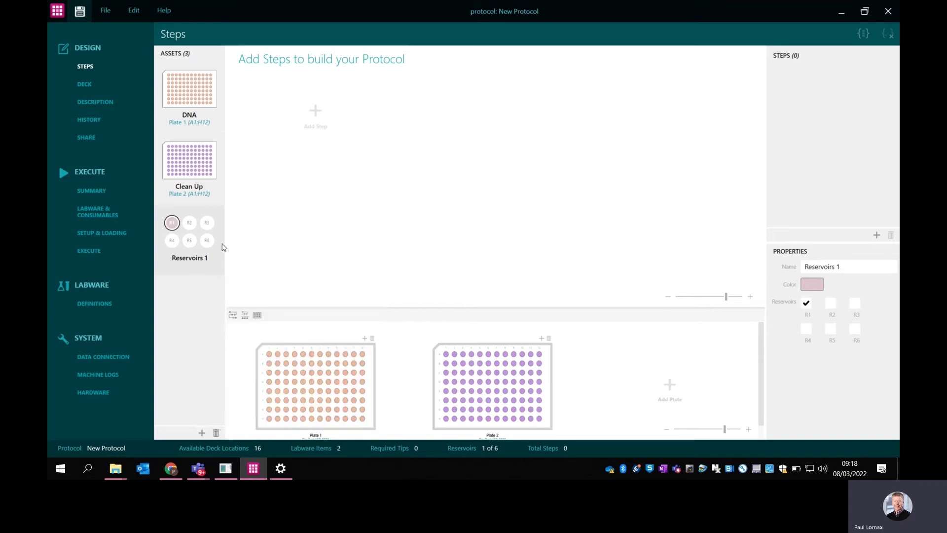
{"action": "double_click", "coordinate": [189, 260]}
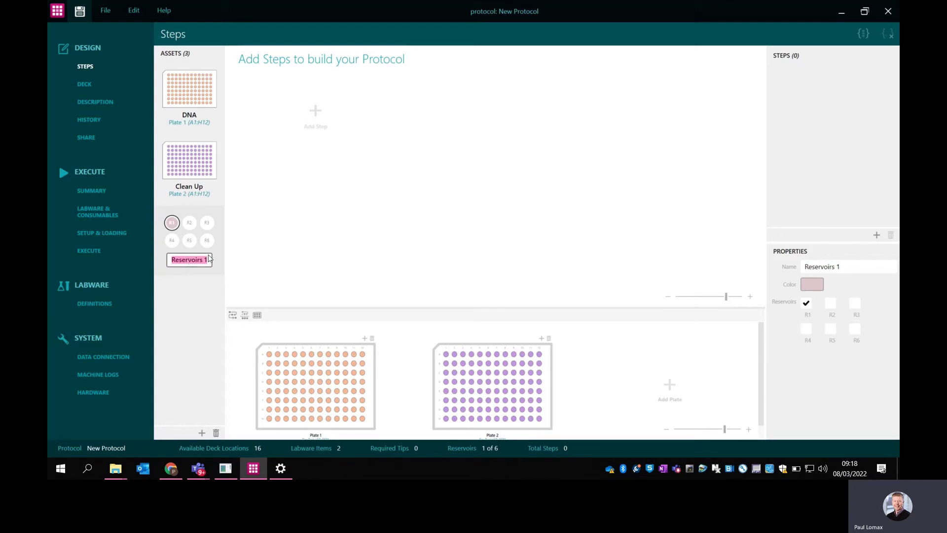
{"action": "type", "text": "Beads"}
{"action": "key", "text": "Return"}
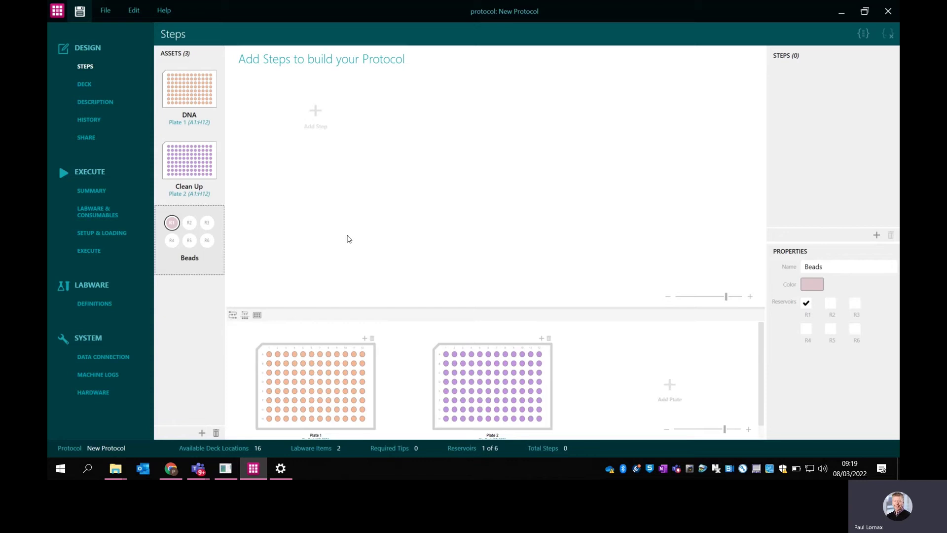
Add a Fill step with Beads as source and the DNA plate as destination, at 10.00µL.
{"action": "left_click", "coordinate": [316, 111]}
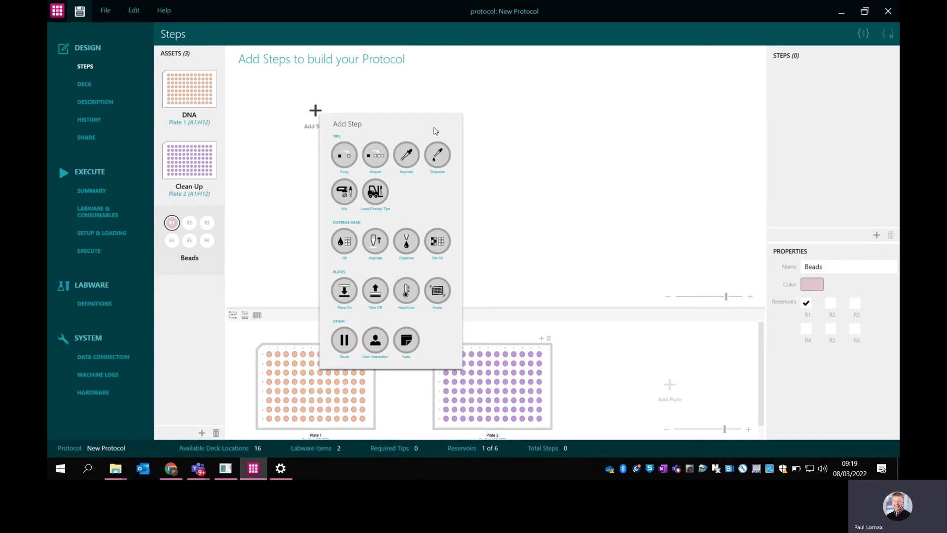
{"action": "left_click", "coordinate": [345, 242]}
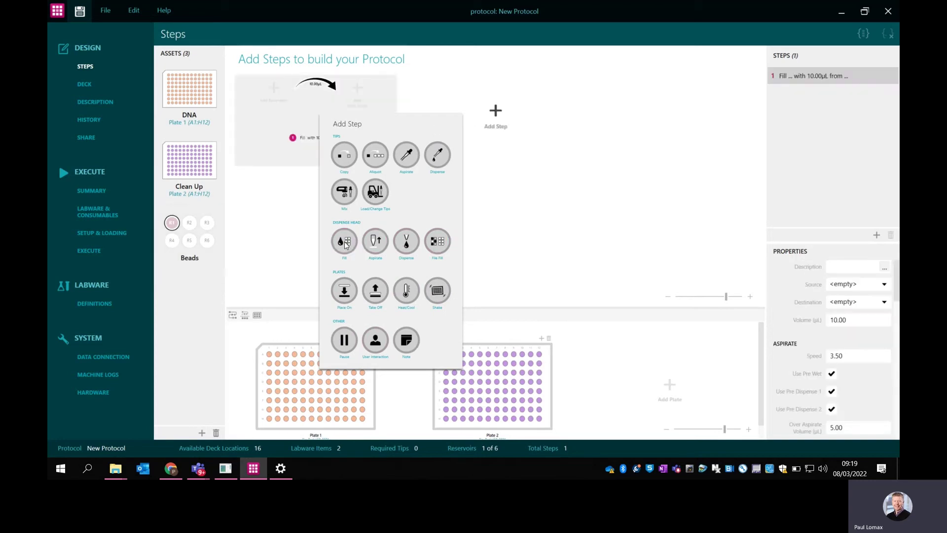
{"action": "left_click", "coordinate": [276, 242]}
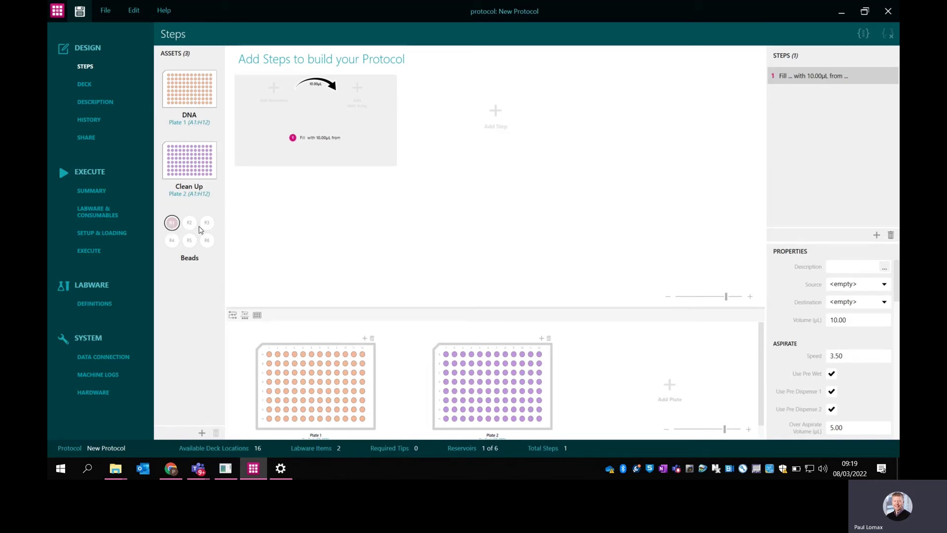
{"action": "left_click_drag", "start_coordinate": [189, 230], "coordinate": [276, 87]}
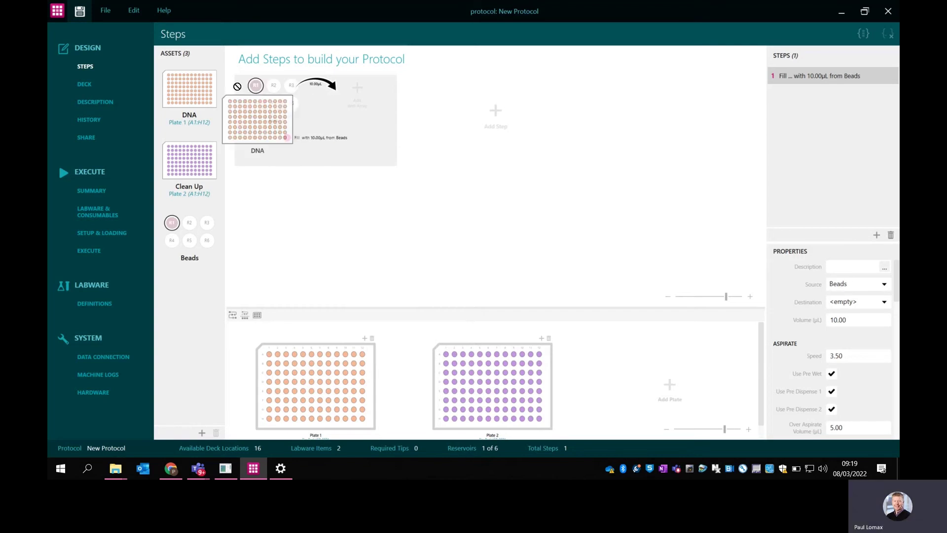
{"action": "left_click_drag", "start_coordinate": [237, 87], "coordinate": [361, 89]}
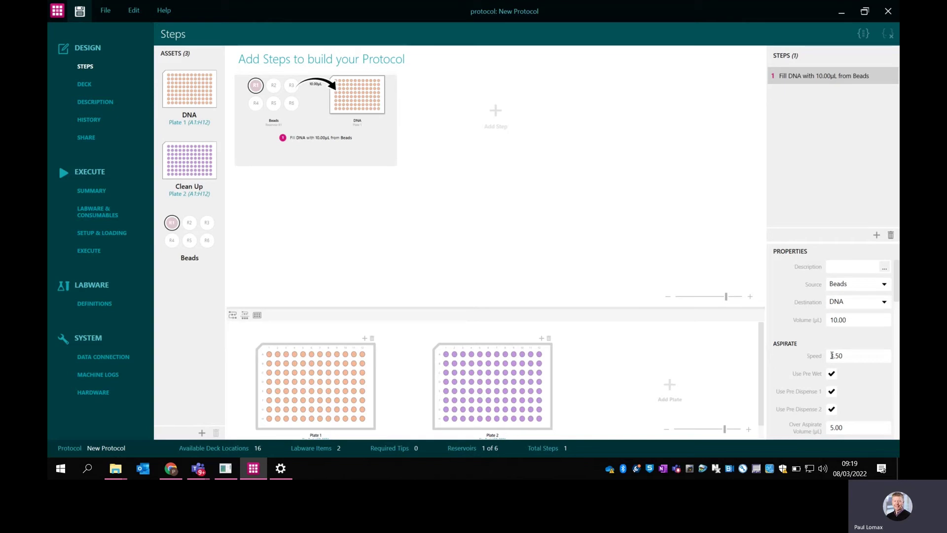
Change the Fill step's volume from 10.00 to 20 µL.
{"action": "left_click", "coordinate": [858, 319]}
{"action": "key", "text": "BackSpace"}
{"action": "key", "text": "BackSpace"}
{"action": "key", "text": "BackSpace"}
{"action": "key", "text": "BackSpace"}
{"action": "key", "text": "BackSpace"}
{"action": "type", "text": "20"}
{"action": "scroll", "coordinate": [860, 362], "scroll_direction": "down", "scroll_amount": 1}
{"action": "scroll", "coordinate": [860, 362], "scroll_direction": "down", "scroll_amount": 7}
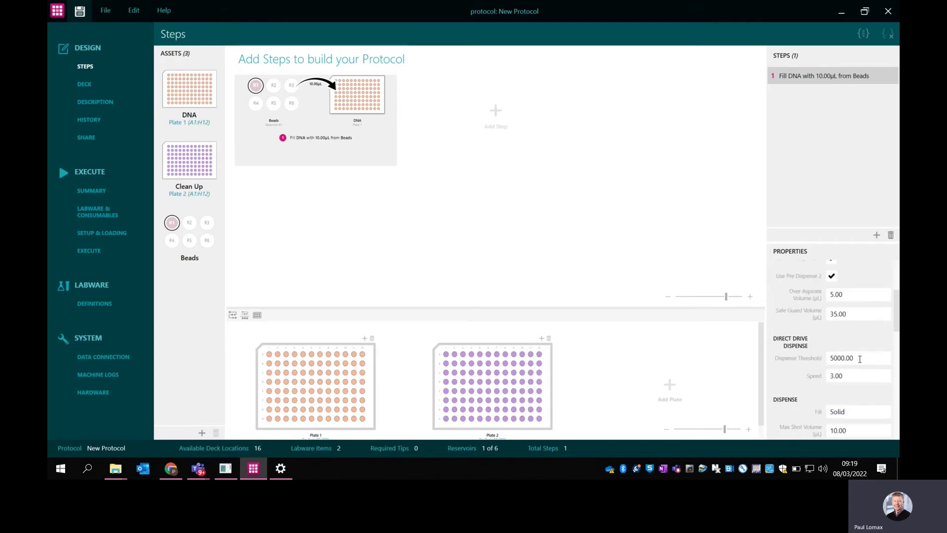
{"action": "scroll", "coordinate": [859, 384], "scroll_direction": "up", "scroll_amount": 6}
{"action": "scroll", "coordinate": [861, 389], "scroll_direction": "up", "scroll_amount": 3}
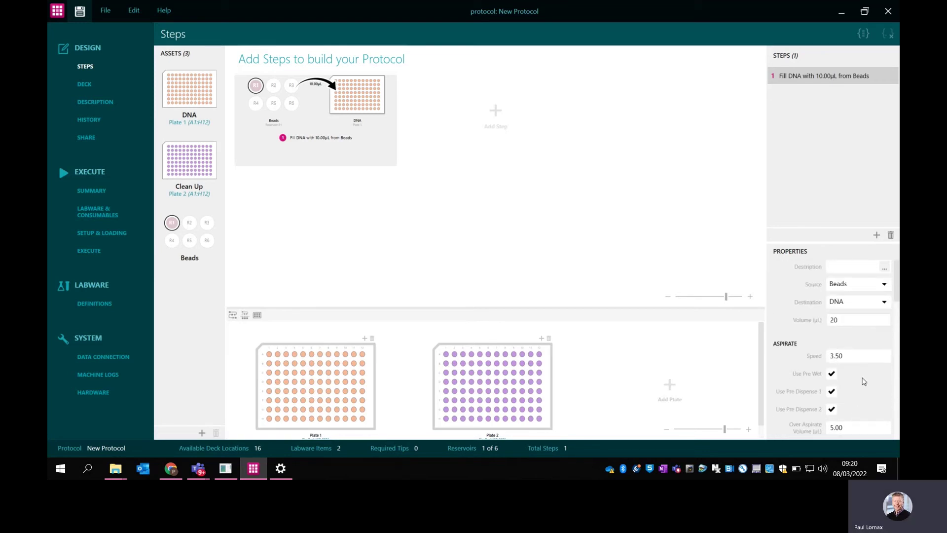
{"action": "scroll", "coordinate": [864, 381], "scroll_direction": "down", "scroll_amount": 1}
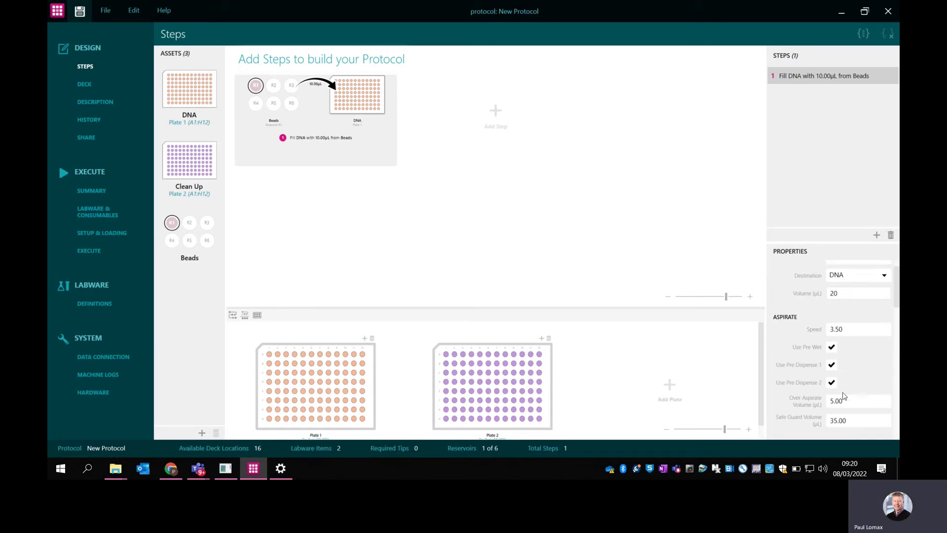
{"action": "scroll", "coordinate": [851, 391], "scroll_direction": "up", "scroll_amount": 1}
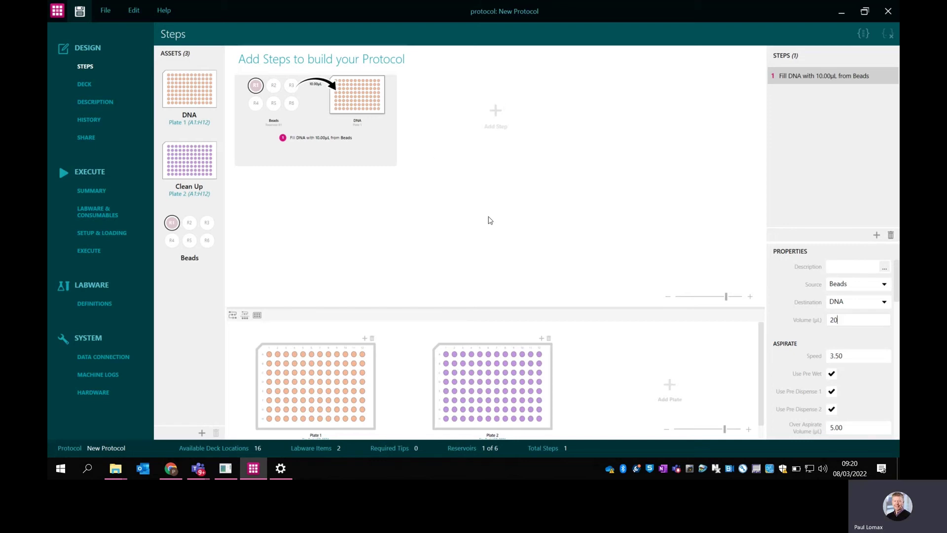
Commit the 20 µL volume and add Tip Box 1: a 96 tip box of 125µL Tips.
{"action": "left_click", "coordinate": [201, 433]}
{"action": "left_click", "coordinate": [201, 433]}
{"action": "left_click", "coordinate": [338, 319]}
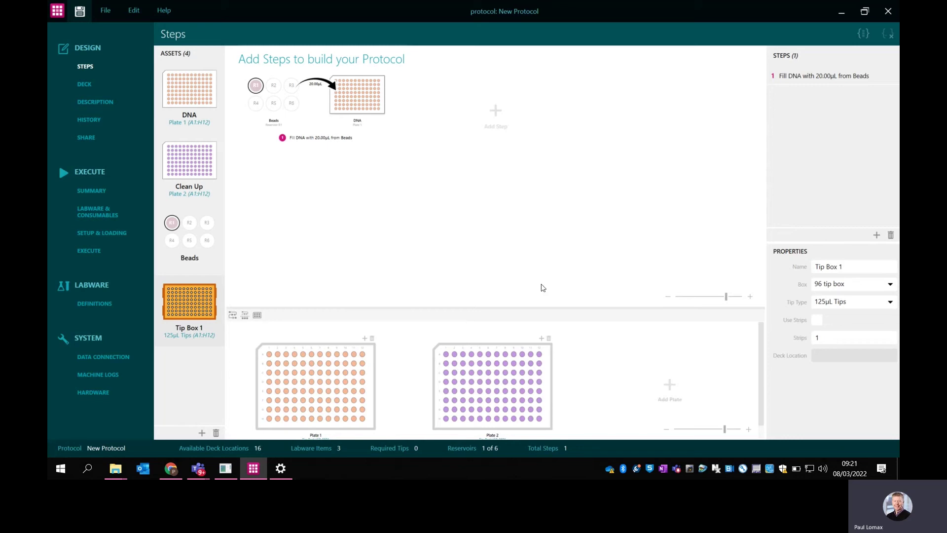
{"action": "left_click", "coordinate": [890, 285]}
{"action": "left_click", "coordinate": [890, 286]}
{"action": "left_click", "coordinate": [890, 303]}
{"action": "left_click", "coordinate": [891, 302]}
Add a Load/Change Tips step loading 125µL tips from Tip Box 1.
{"action": "left_click", "coordinate": [496, 112]}
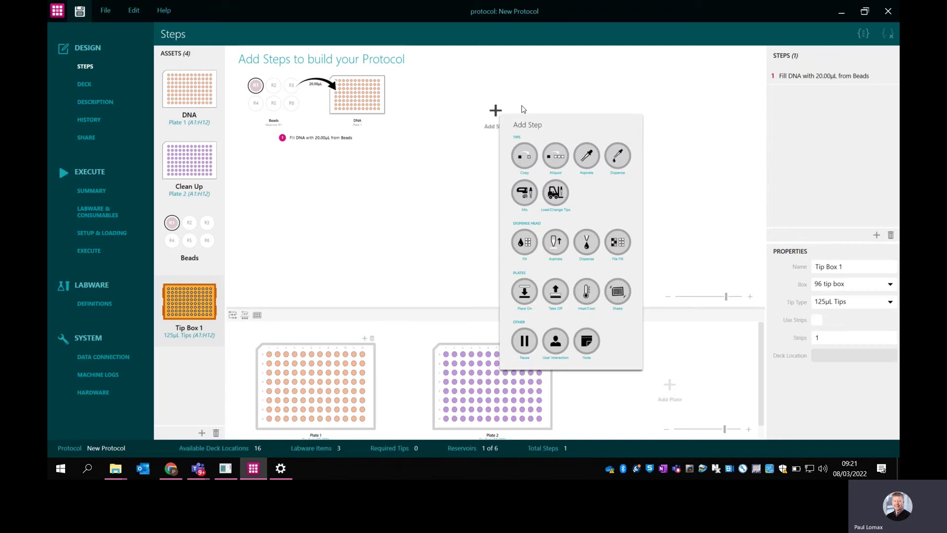
{"action": "left_click", "coordinate": [556, 197]}
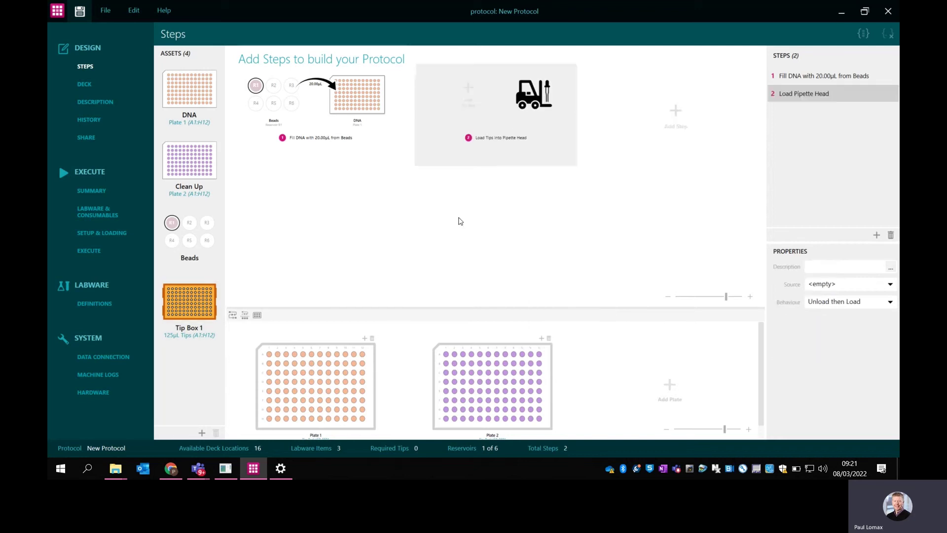
{"action": "left_click_drag", "start_coordinate": [180, 313], "coordinate": [434, 98]}
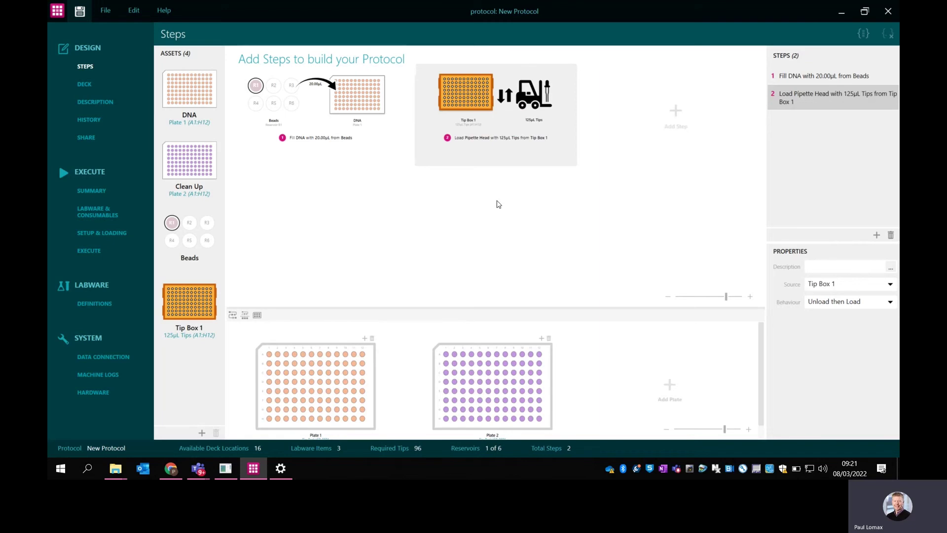
Add a Mix step on the DNA plate with mix cycles changed from 25 to 10.
{"action": "left_click", "coordinate": [677, 112]}
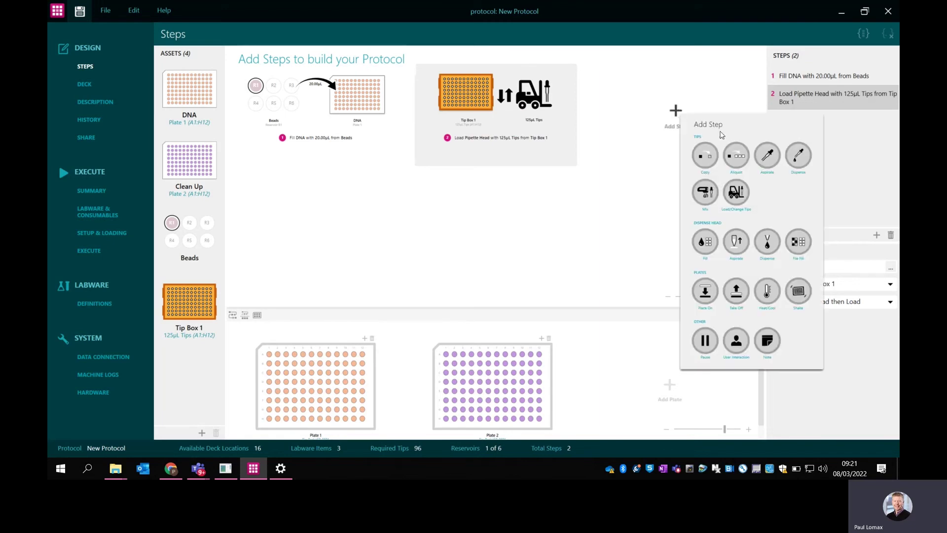
{"action": "left_click", "coordinate": [708, 196]}
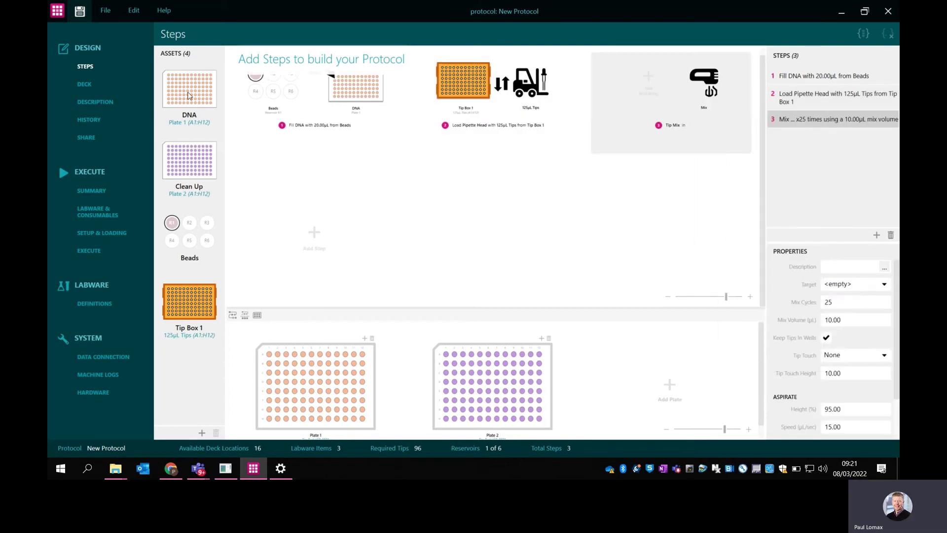
{"action": "left_click_drag", "start_coordinate": [188, 95], "coordinate": [651, 83]}
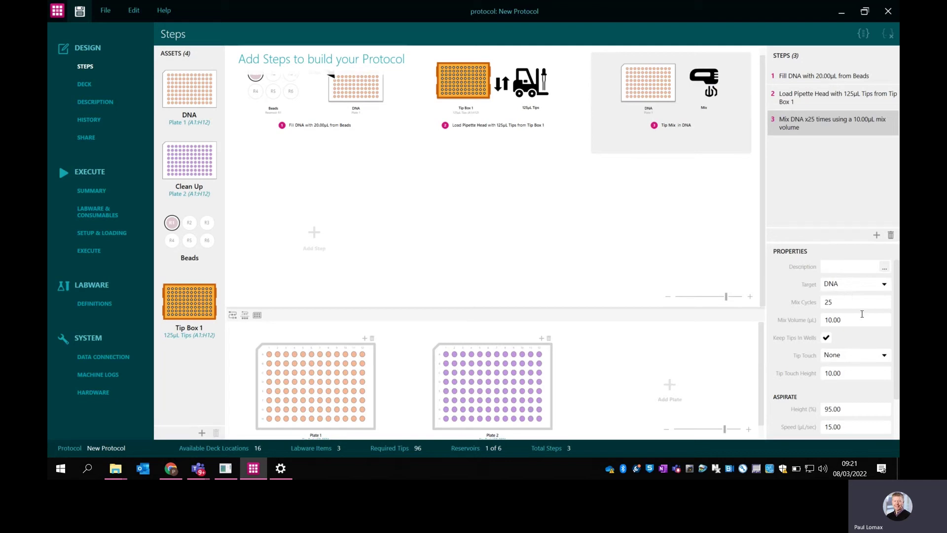
{"action": "left_click", "coordinate": [836, 302]}
{"action": "key", "text": "BackSpace"}
{"action": "key", "text": "BackSpace"}
{"action": "type", "text": "10"}
{"action": "left_click", "coordinate": [854, 319]}
Add a Magnetic Block asset as Magnetic Block 1.
{"action": "left_click", "coordinate": [202, 433]}
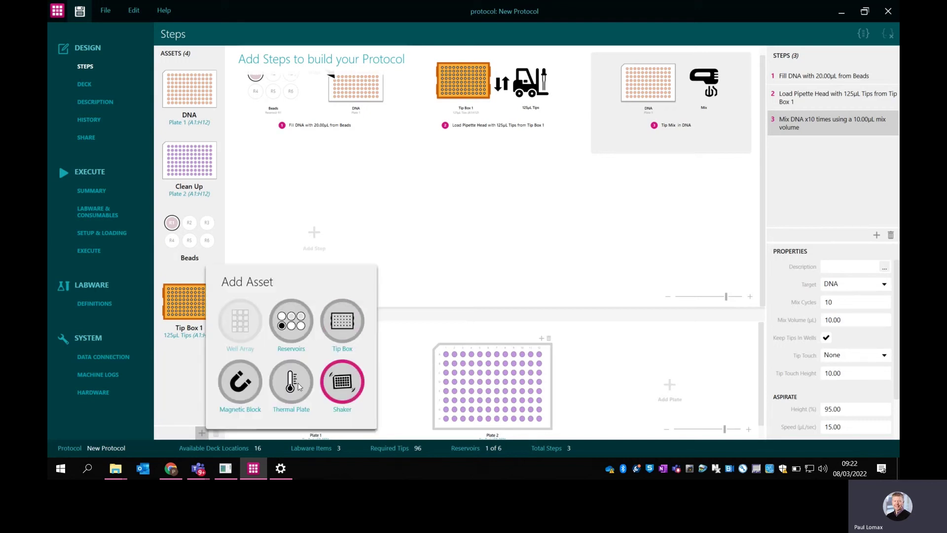
{"action": "left_click", "coordinate": [240, 381]}
{"action": "left_click", "coordinate": [493, 237]}
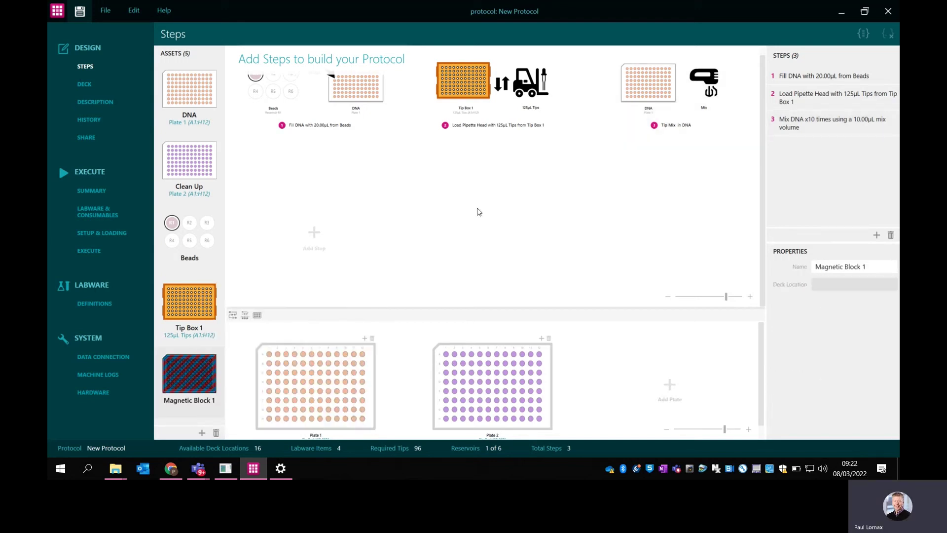
Add a Place On step putting Plate 1 onto Magnetic Block 1.
{"action": "left_click", "coordinate": [315, 233]}
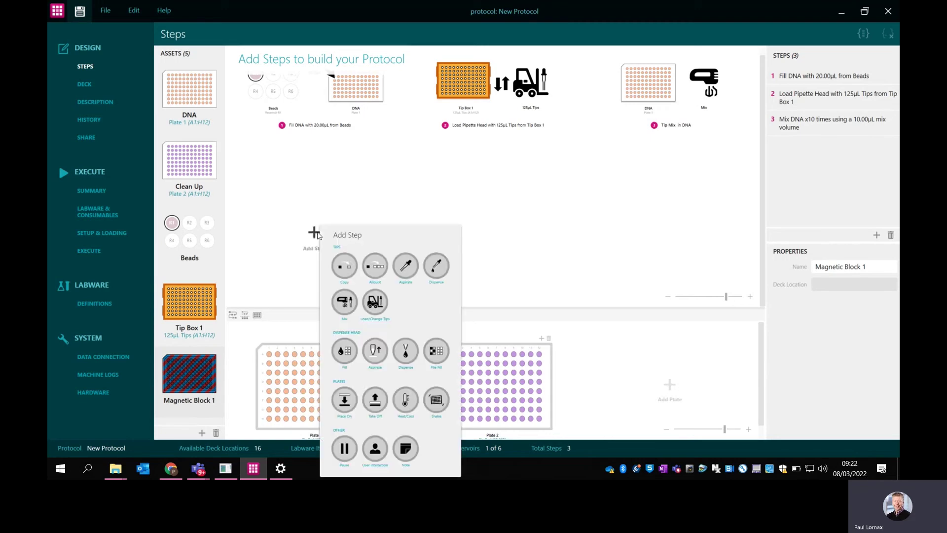
{"action": "left_click", "coordinate": [350, 404]}
{"action": "left_click", "coordinate": [613, 257]}
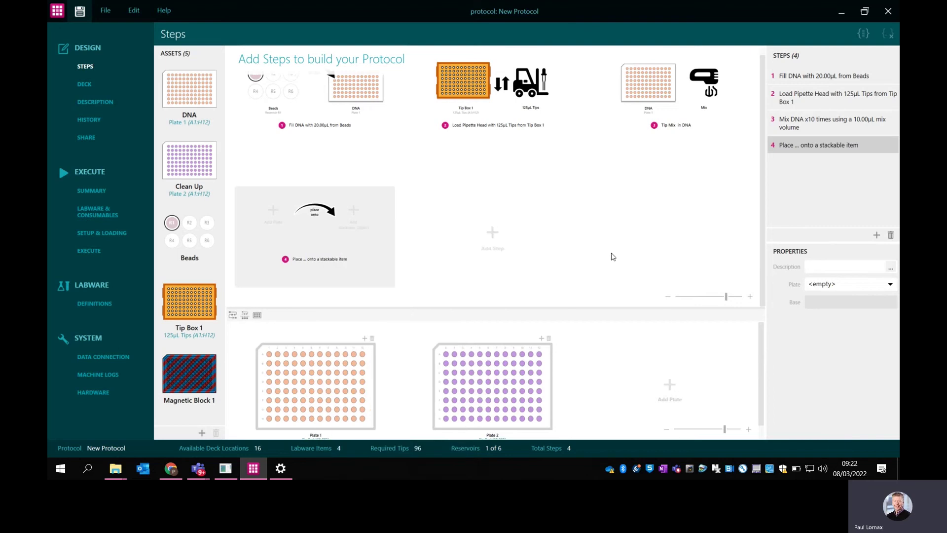
{"action": "left_click_drag", "start_coordinate": [190, 94], "coordinate": [273, 208]}
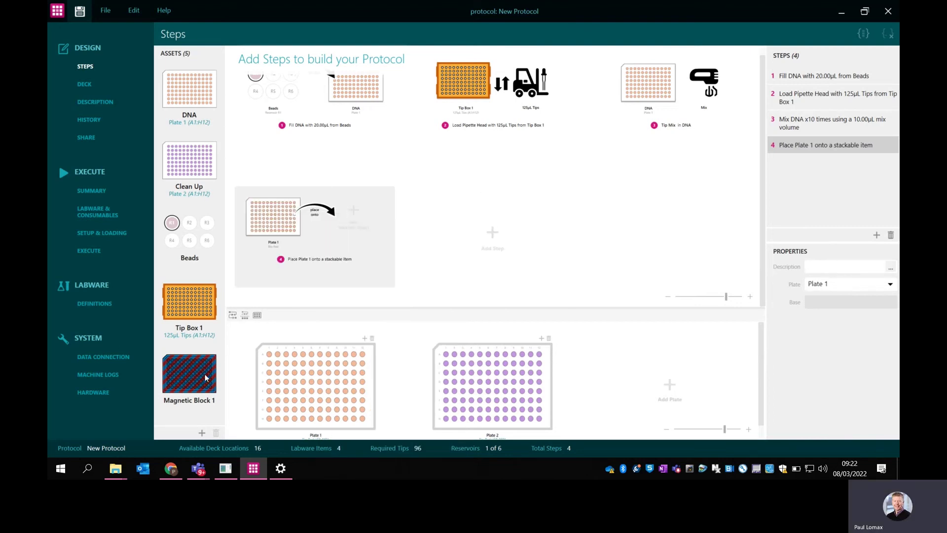
{"action": "left_click_drag", "start_coordinate": [205, 378], "coordinate": [393, 240]}
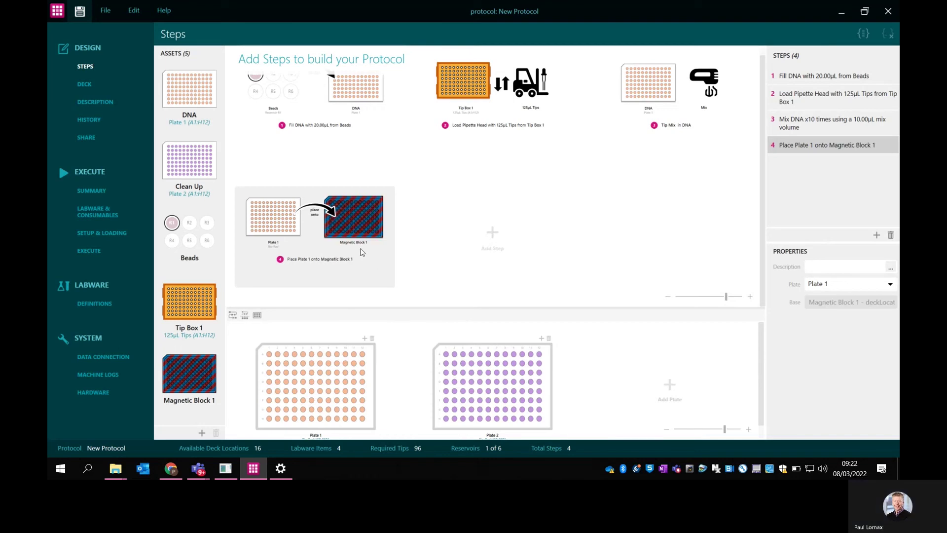
Add a Pause step with duration 00 HH, 00 MM, 30 SS.
{"action": "left_click", "coordinate": [496, 236]}
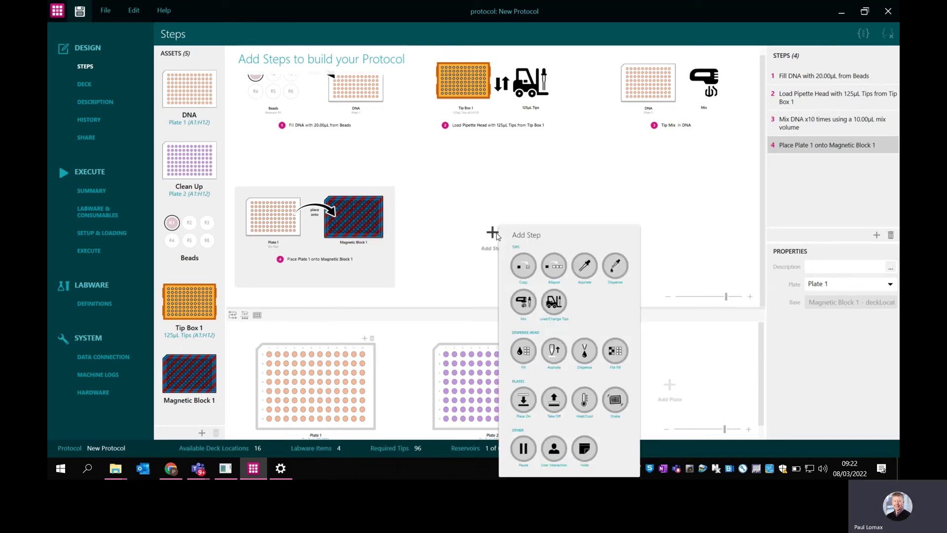
{"action": "left_click", "coordinate": [524, 449]}
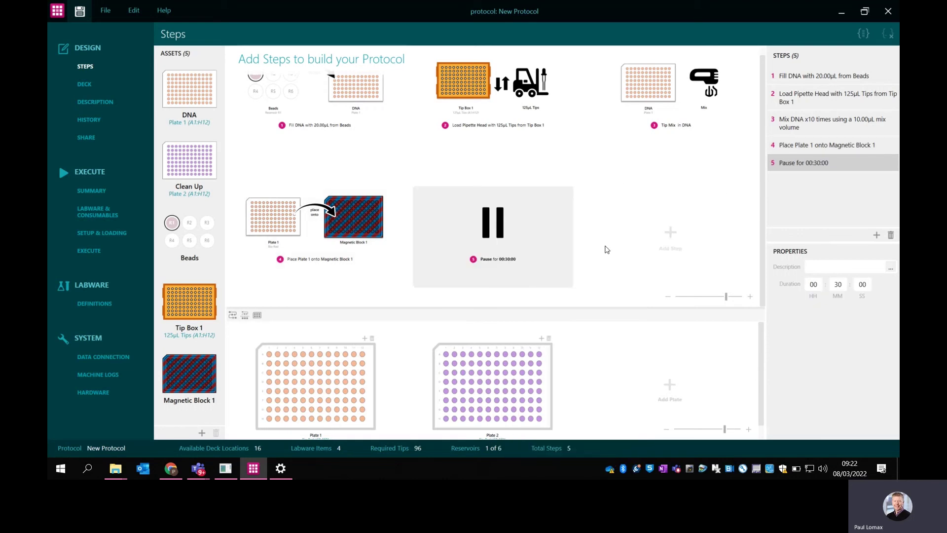
{"action": "double_click", "coordinate": [839, 286]}
{"action": "key", "text": "BackSpace"}
{"action": "type", "text": "00"}
{"action": "left_click", "coordinate": [863, 284]}
{"action": "key", "text": "BackSpace"}
{"action": "type", "text": "3"}
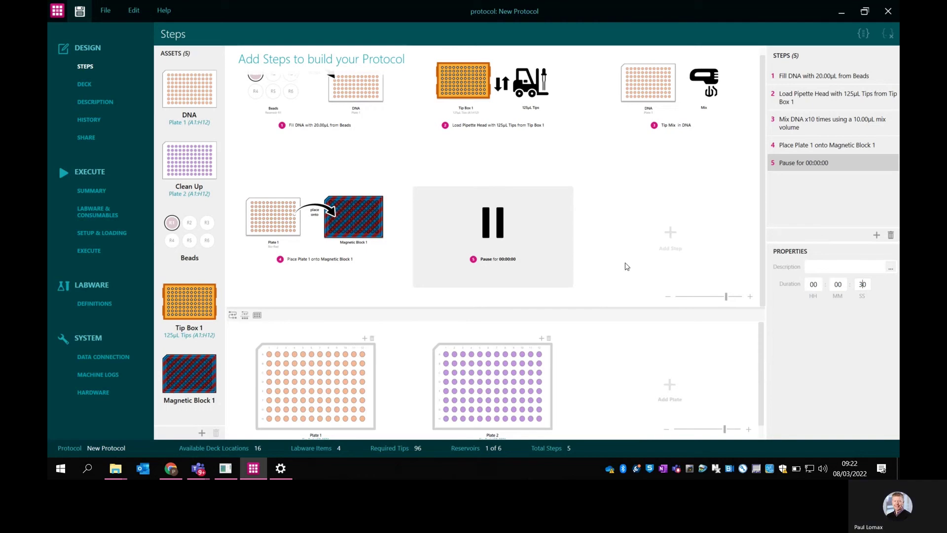
{"action": "left_click", "coordinate": [626, 266]}
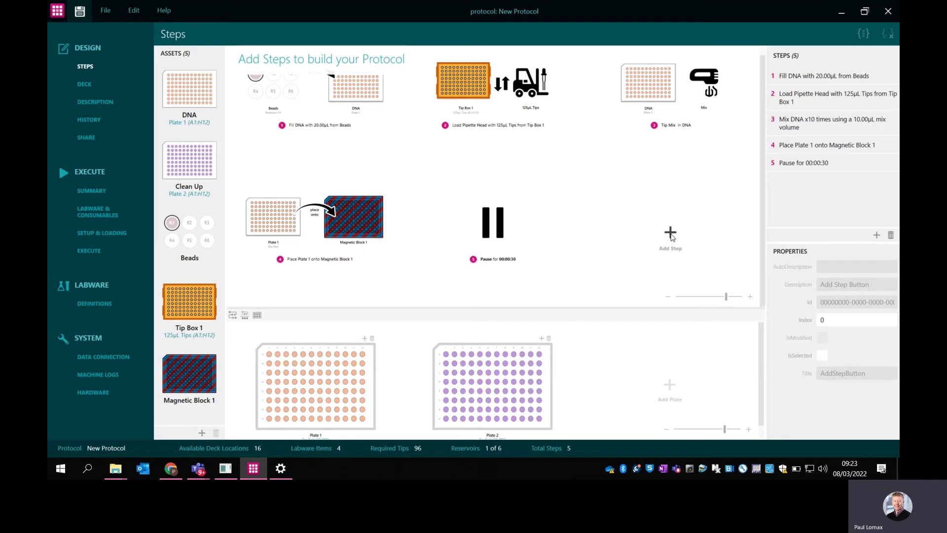
Add a second tip box, Tip Box 2, to the protocol's assets.
{"action": "left_click", "coordinate": [203, 433]}
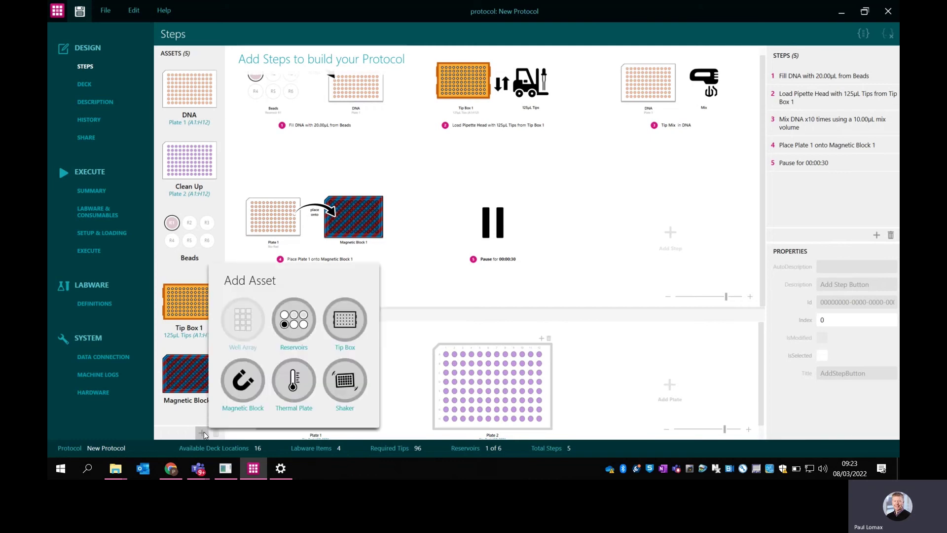
{"action": "left_click", "coordinate": [342, 320]}
{"action": "left_click", "coordinate": [554, 281]}
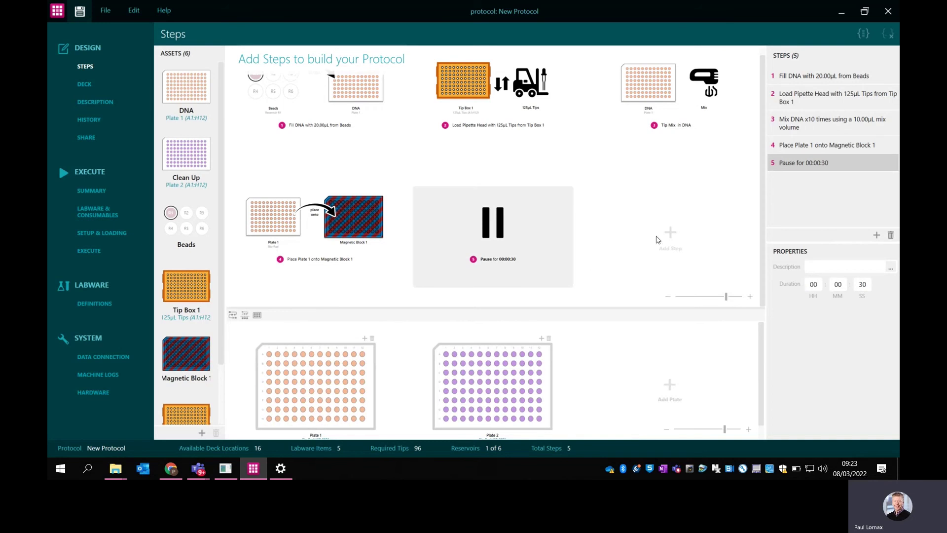
Add a sixth Load/Change Tips step that loads 125µL tips from Tip Box 2.
{"action": "left_click", "coordinate": [669, 233]}
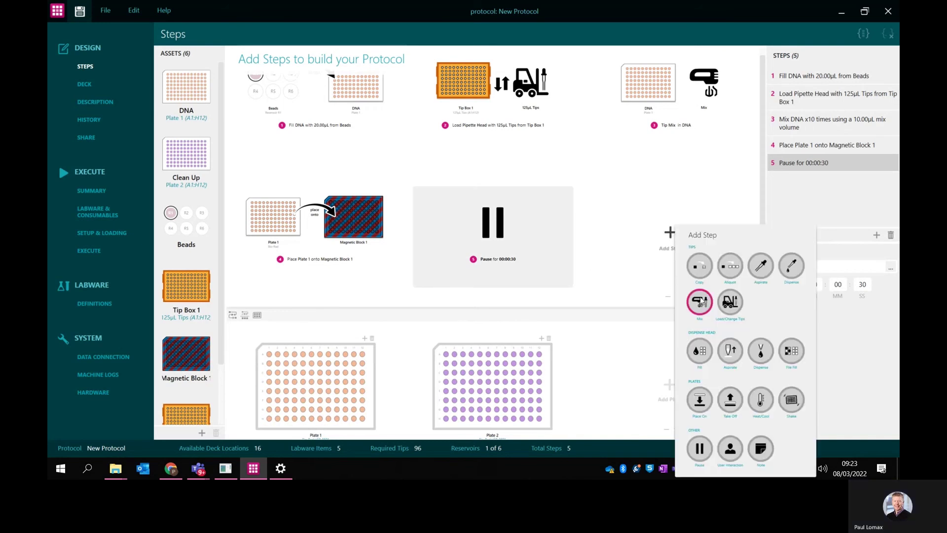
{"action": "left_click", "coordinate": [734, 303]}
{"action": "left_click", "coordinate": [575, 268]}
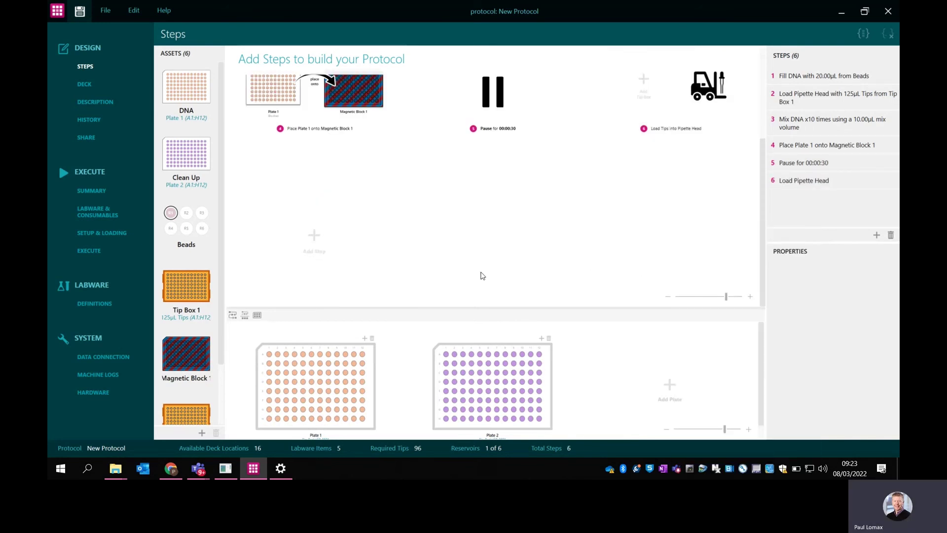
{"action": "left_click_drag", "start_coordinate": [175, 417], "coordinate": [644, 81]}
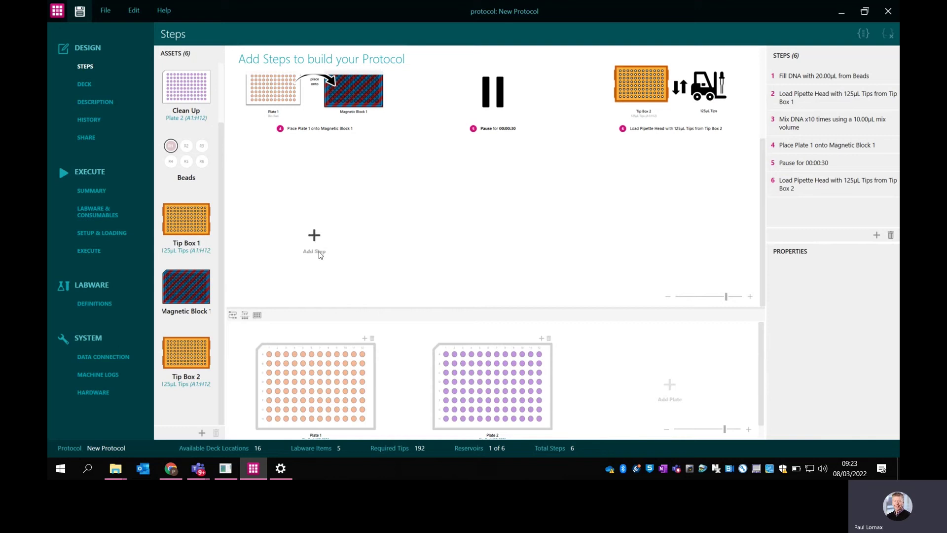
Add a Copy step with the DNA plate as source and Clean Up as destination, 100.00µL.
{"action": "left_click", "coordinate": [314, 236]}
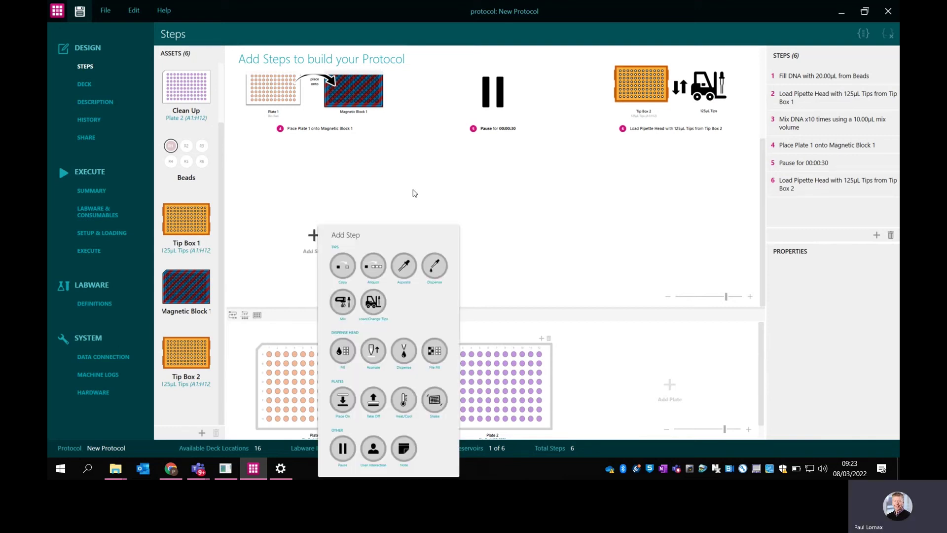
{"action": "left_click", "coordinate": [343, 271]}
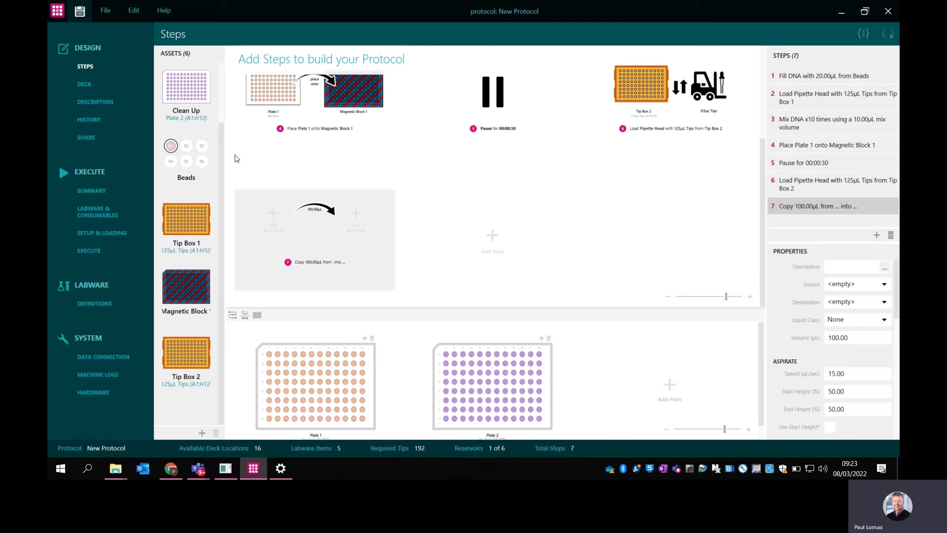
{"action": "left_click_drag", "start_coordinate": [191, 92], "coordinate": [355, 214]}
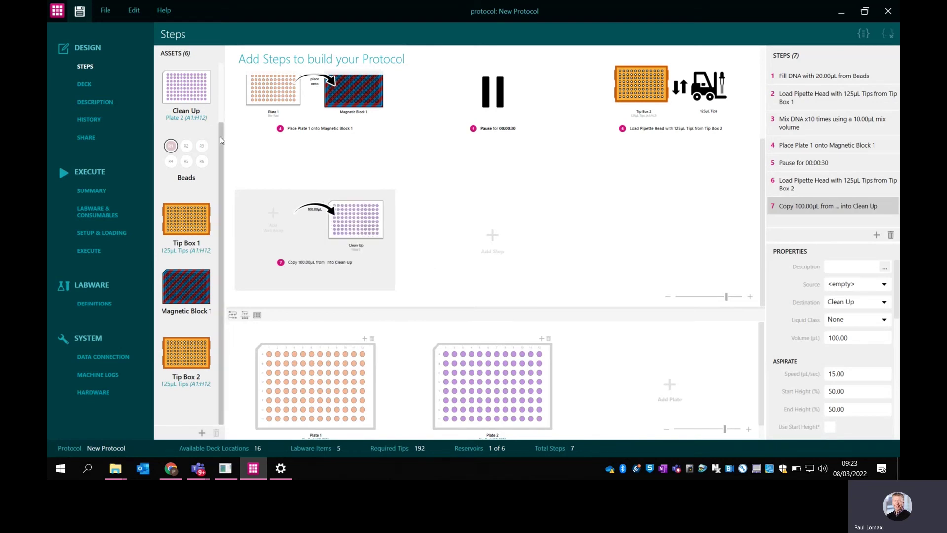
{"action": "scroll", "coordinate": [220, 136], "scroll_direction": "up", "scroll_amount": 2}
{"action": "left_click_drag", "start_coordinate": [165, 85], "coordinate": [281, 214]}
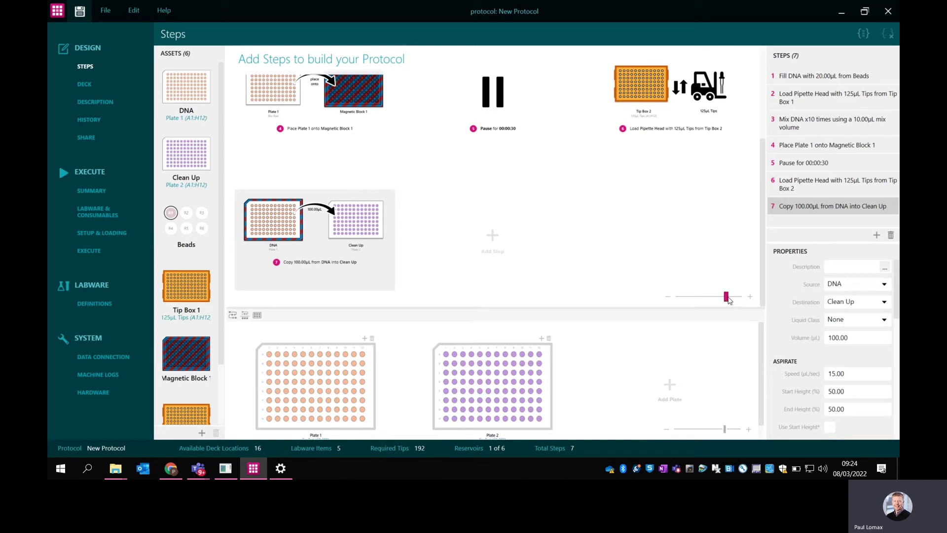
Review the magnetic-block step and both Tip Box loading steps, then step 1's 20.00µL Beads fill.
{"action": "left_click_drag", "start_coordinate": [727, 298], "coordinate": [713, 298]}
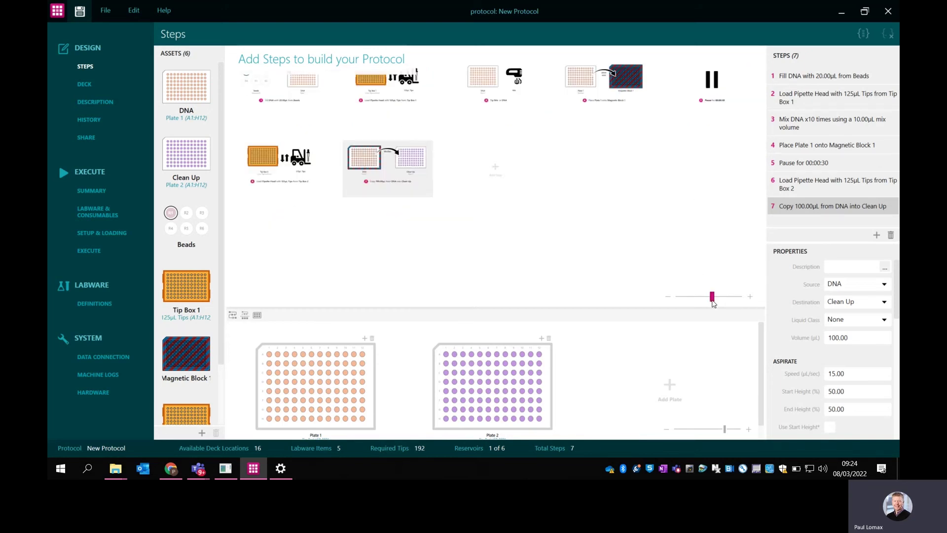
{"action": "left_click_drag", "start_coordinate": [713, 298], "coordinate": [717, 300]}
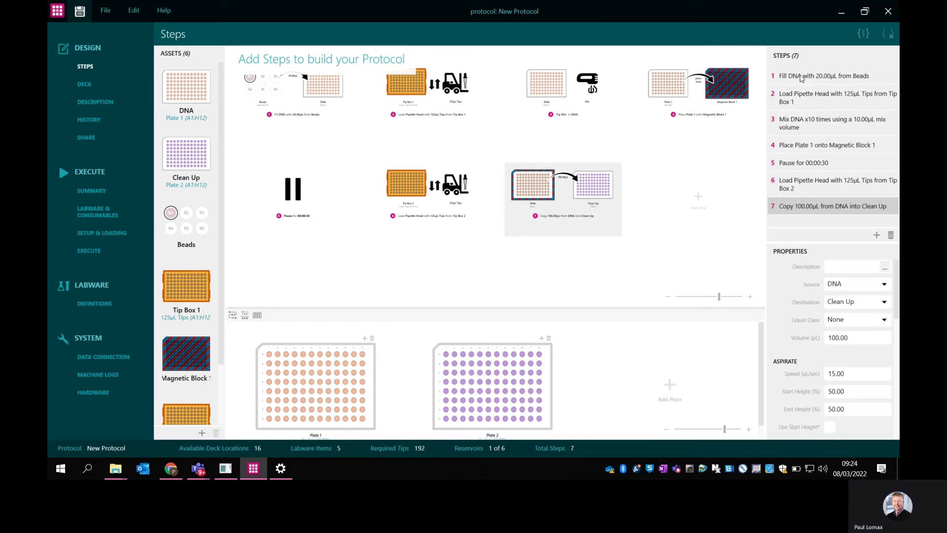
{"action": "left_click", "coordinate": [810, 146]}
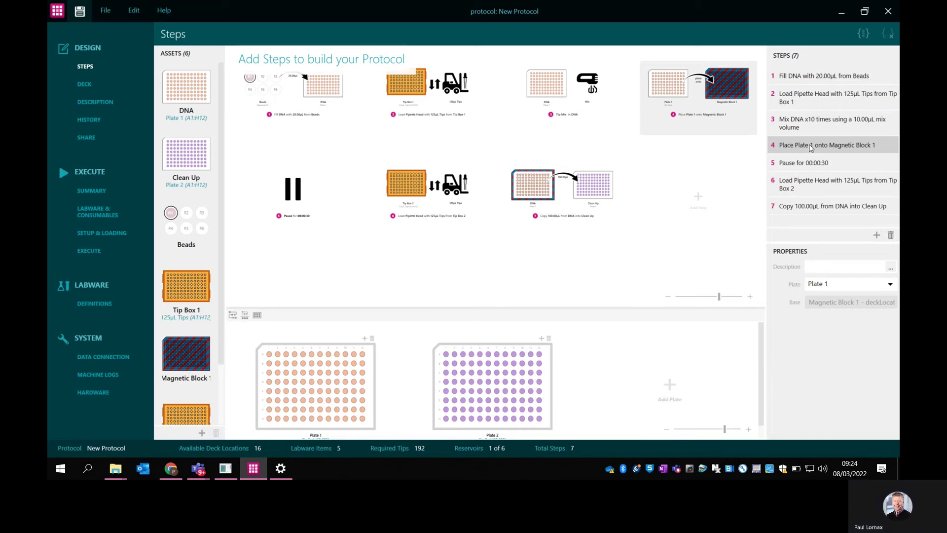
{"action": "left_click", "coordinate": [801, 97]}
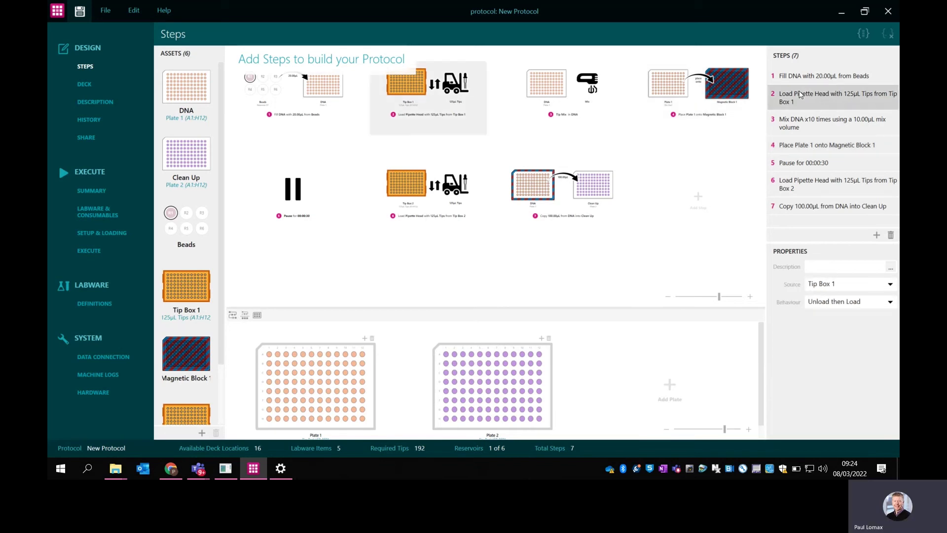
{"action": "left_click", "coordinate": [819, 188]}
{"action": "left_click", "coordinate": [348, 109]}
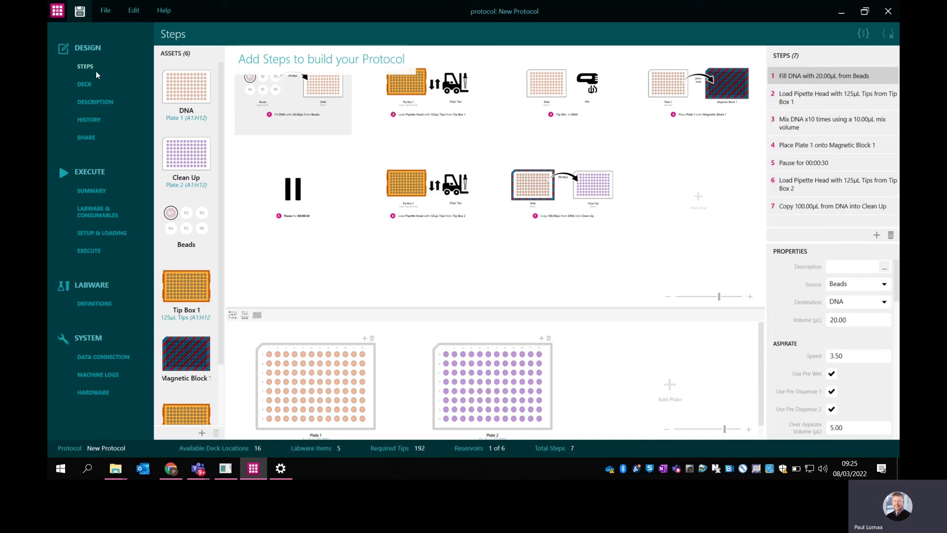
Place Plate 1 at L5, Tip Box 1 at L2, Plate 2 at U2, Magnetic Block 1 at U3.
{"action": "left_click", "coordinate": [85, 84]}
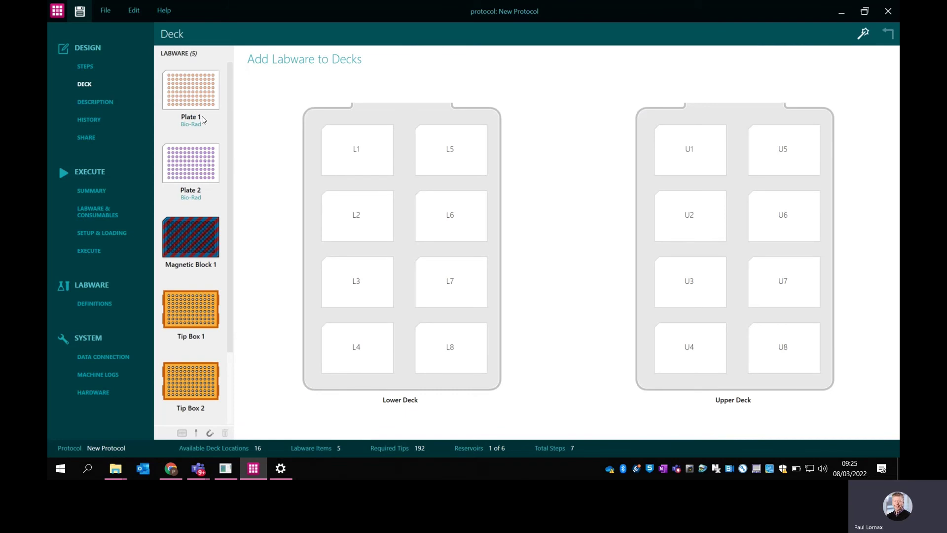
{"action": "left_click_drag", "start_coordinate": [194, 94], "coordinate": [451, 153]}
{"action": "left_click_drag", "start_coordinate": [197, 256], "coordinate": [351, 220]}
{"action": "left_click_drag", "start_coordinate": [198, 83], "coordinate": [688, 212]}
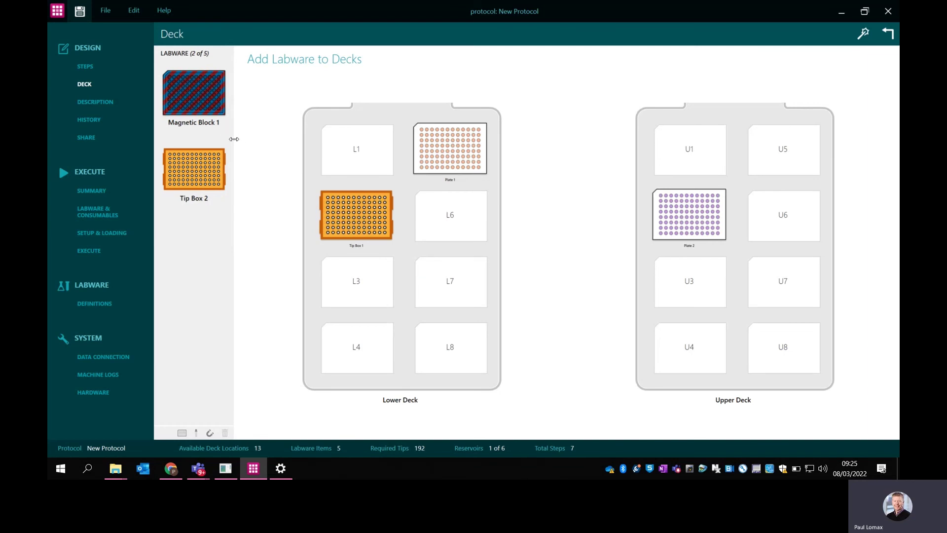
{"action": "left_click_drag", "start_coordinate": [210, 102], "coordinate": [670, 265]}
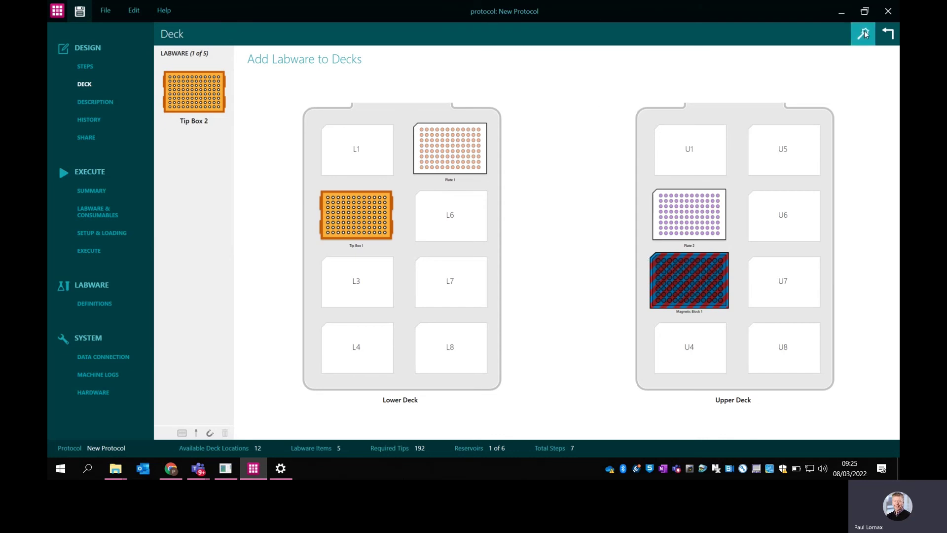
Clear the deck, auto-place all labware, then move Plate 2 up to slot U2.
{"action": "left_click", "coordinate": [886, 32]}
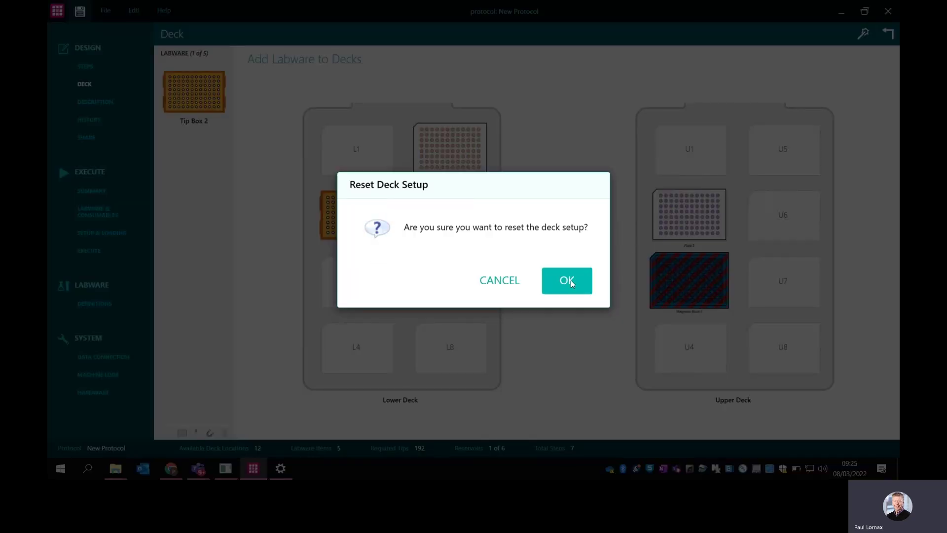
{"action": "left_click", "coordinate": [571, 280]}
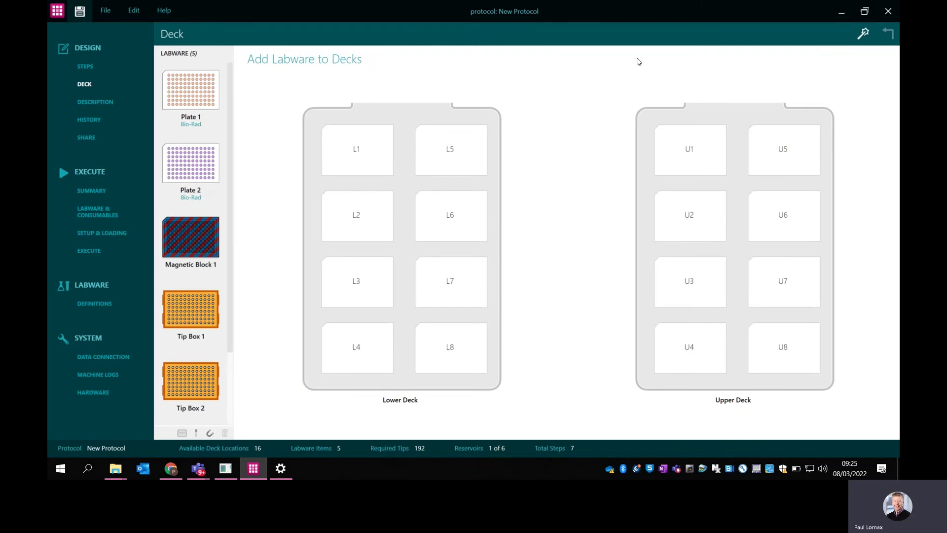
{"action": "left_click", "coordinate": [863, 33]}
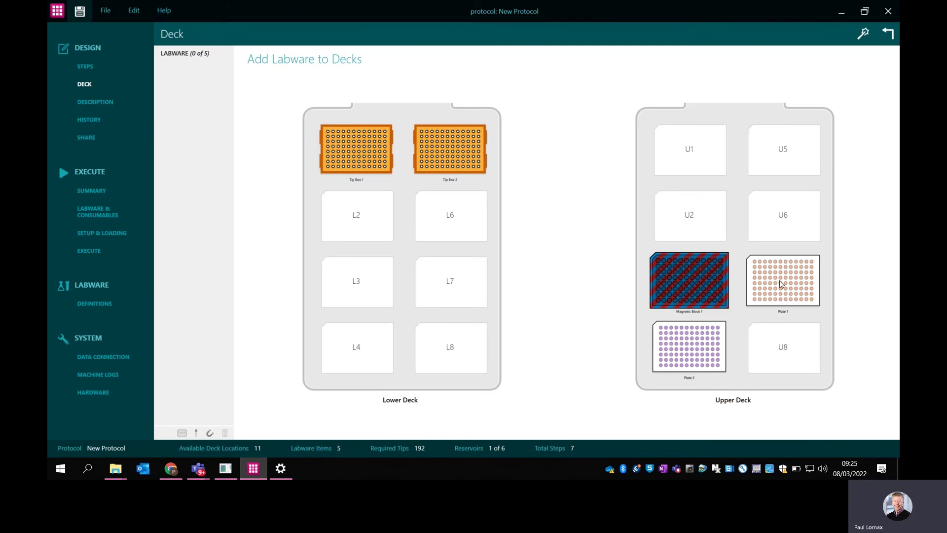
{"action": "left_click_drag", "start_coordinate": [688, 354], "coordinate": [685, 226]}
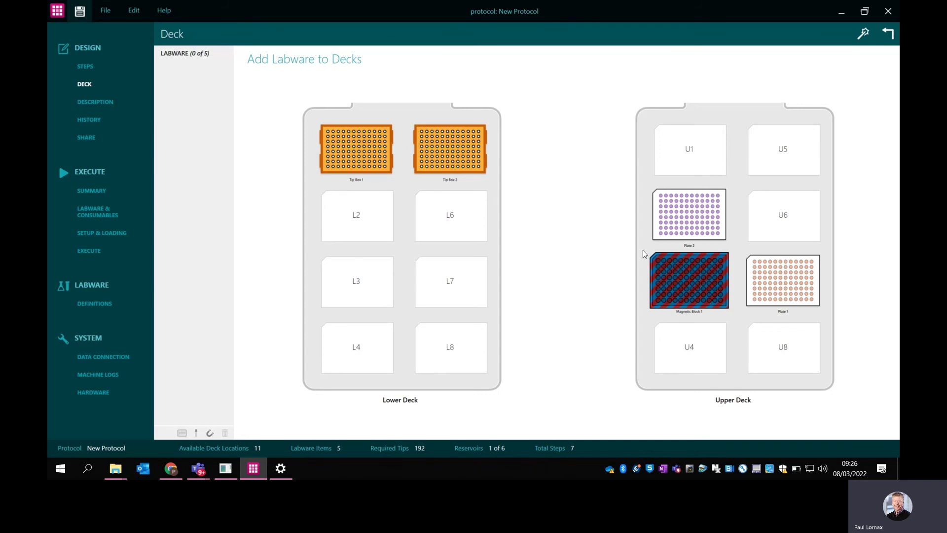
Enter the description 'This is the first part of a bead clean up', fixing the typo.
{"action": "left_click", "coordinate": [92, 102]}
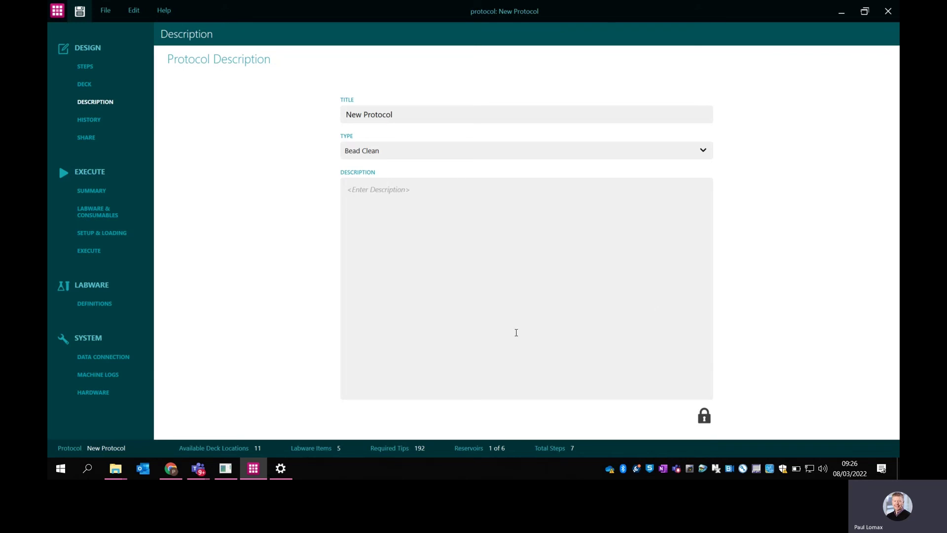
{"action": "left_click", "coordinate": [436, 202]}
{"action": "type", "text": "This is the first pa"}
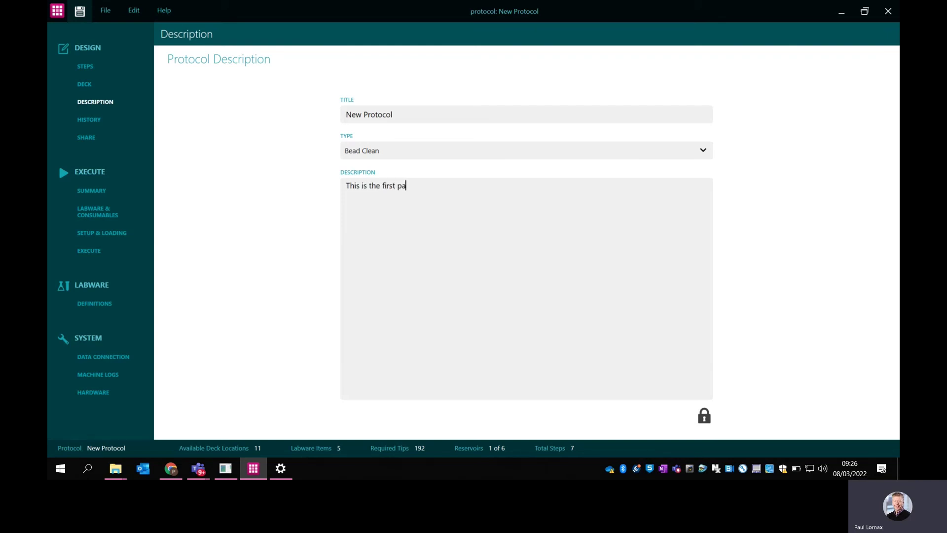
{"action": "type", "text": "rt of a bead"}
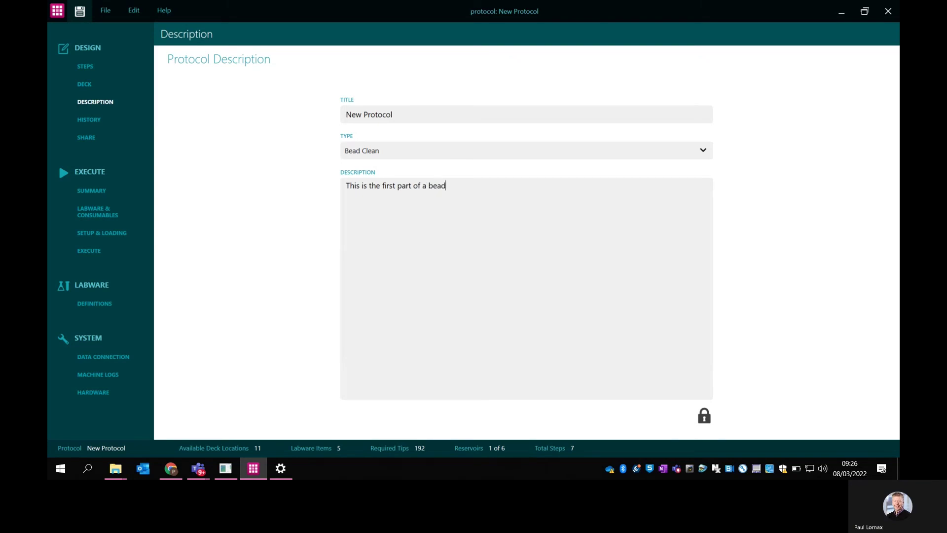
{"action": "type", "text": " cleanm"}
{"action": "type", "text": "p"}
{"action": "key", "text": "BackSpace"}
{"action": "key", "text": "BackSpace"}
{"action": "key", "text": "BackSpace"}
{"action": "key", "text": "BackSpace"}
{"action": "type", "text": "up"}
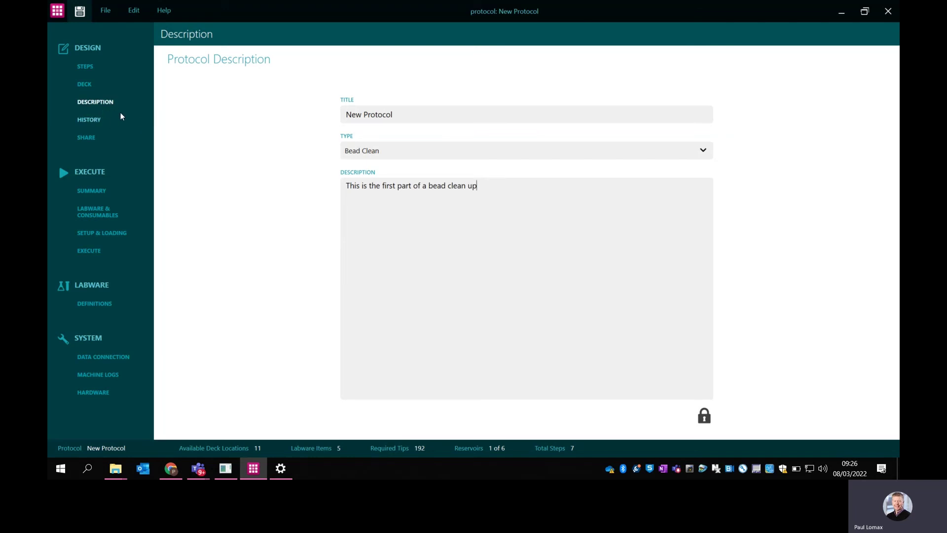
Open the Share Protocol page listing 7 steps, 2 plates, 192 tips and one magnetic block.
{"action": "left_click", "coordinate": [87, 138]}
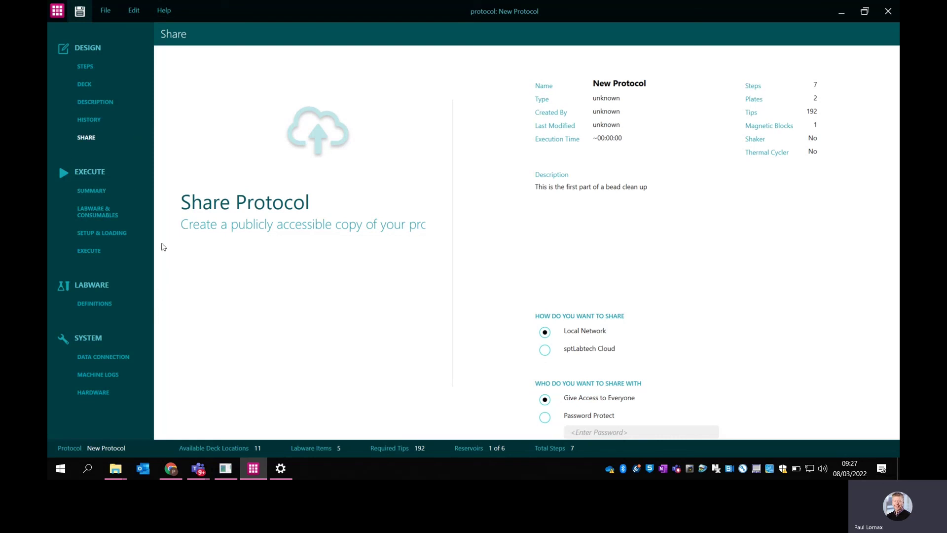
In the run Summary, delete the Number of Samples value 48 and Miniturisation Level 2.
{"action": "left_click", "coordinate": [88, 191]}
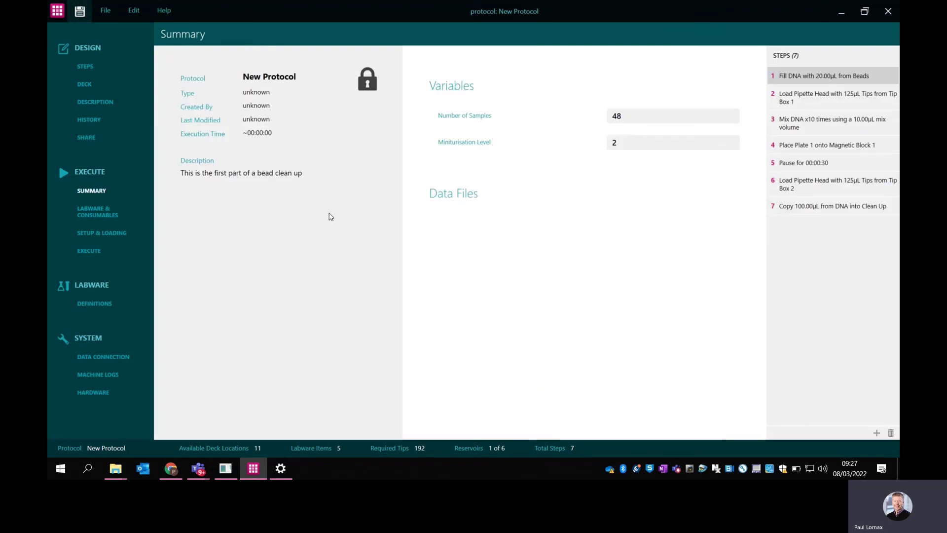
{"action": "left_click", "coordinate": [629, 115]}
{"action": "key", "text": "BackSpace"}
{"action": "key", "text": "BackSpace"}
{"action": "left_click", "coordinate": [630, 142]}
{"action": "key", "text": "BackSpace"}
Show the Labware & Consumables list: 650uL Beads, 192 tips, two Bio-Rad plates, one magnet.
{"action": "left_click", "coordinate": [83, 211]}
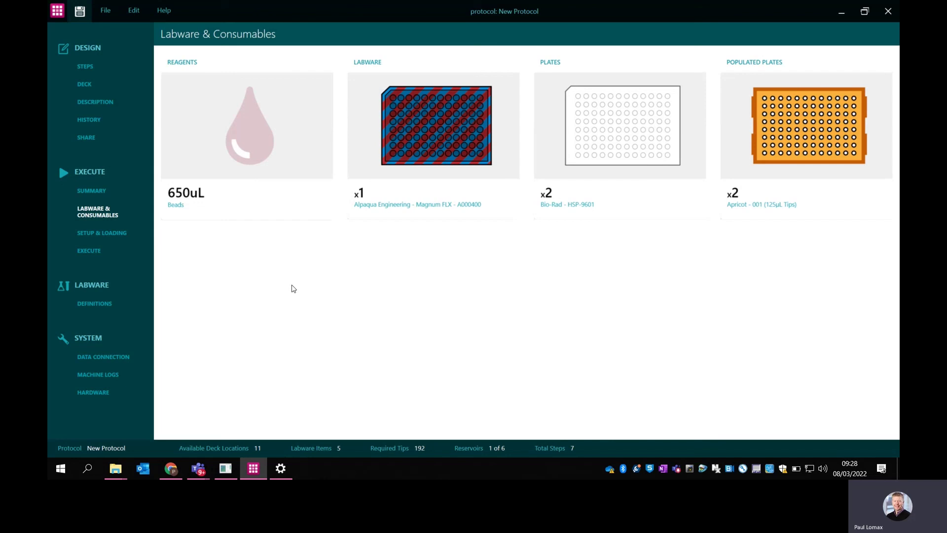
Step through Setup & Loading for Tip Box 2, Plates, Magnetic Block and Beads reservoir to Setup Complete.
{"action": "left_click", "coordinate": [91, 234]}
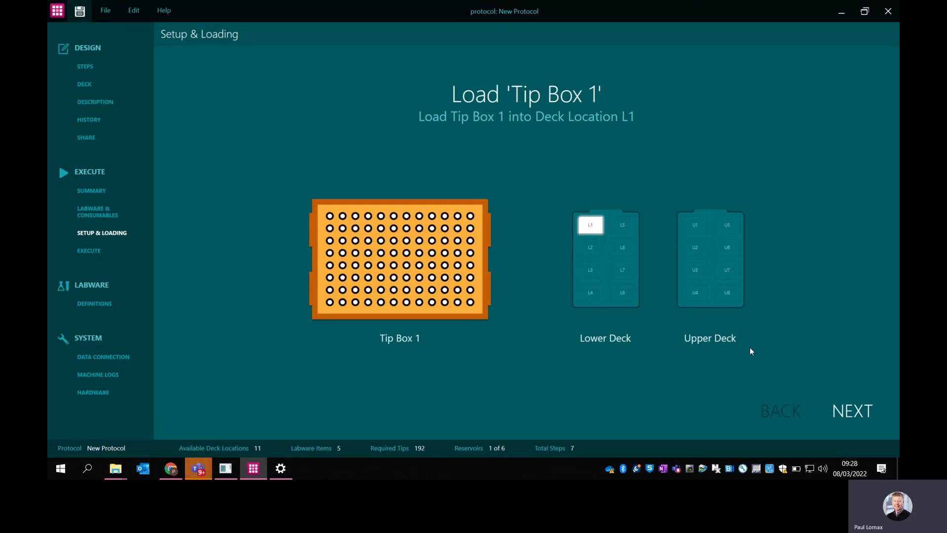
{"action": "left_click", "coordinate": [849, 412]}
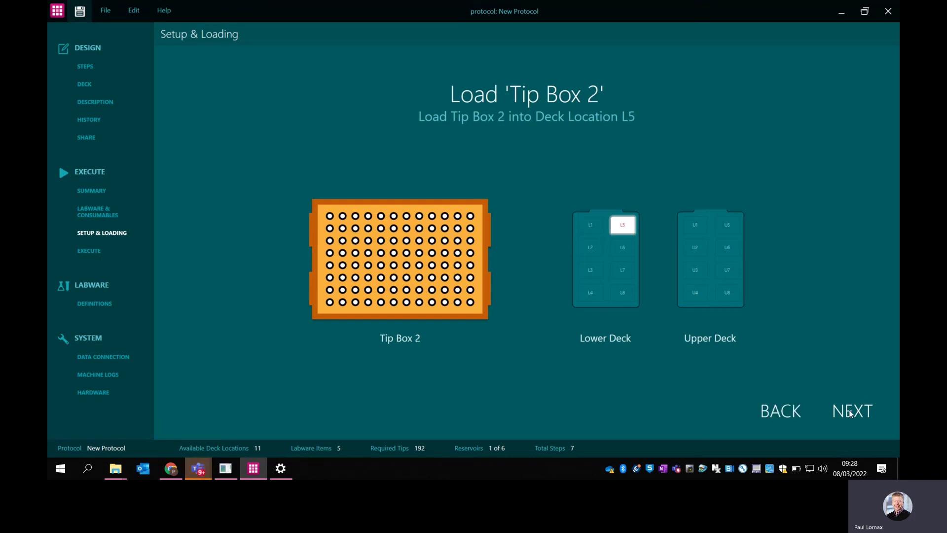
{"action": "left_click", "coordinate": [849, 412]}
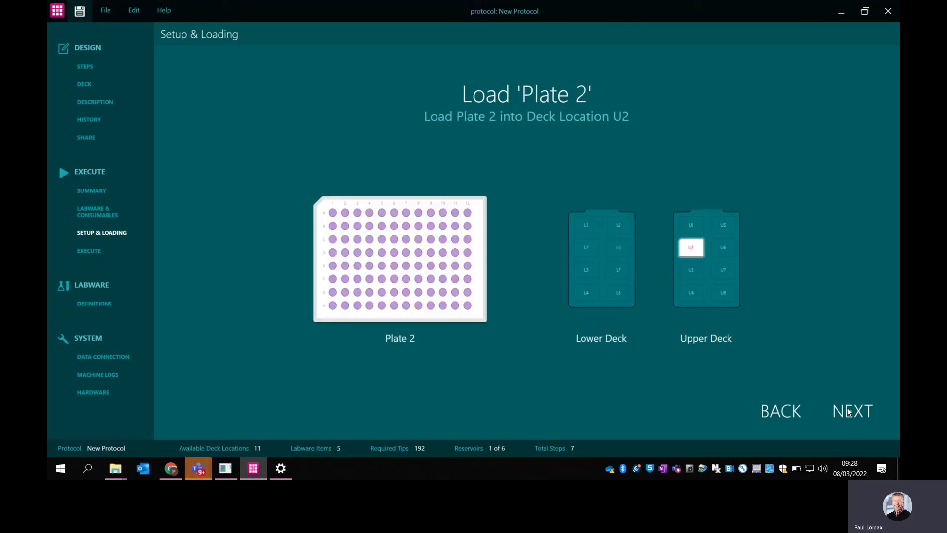
{"action": "left_click", "coordinate": [849, 412]}
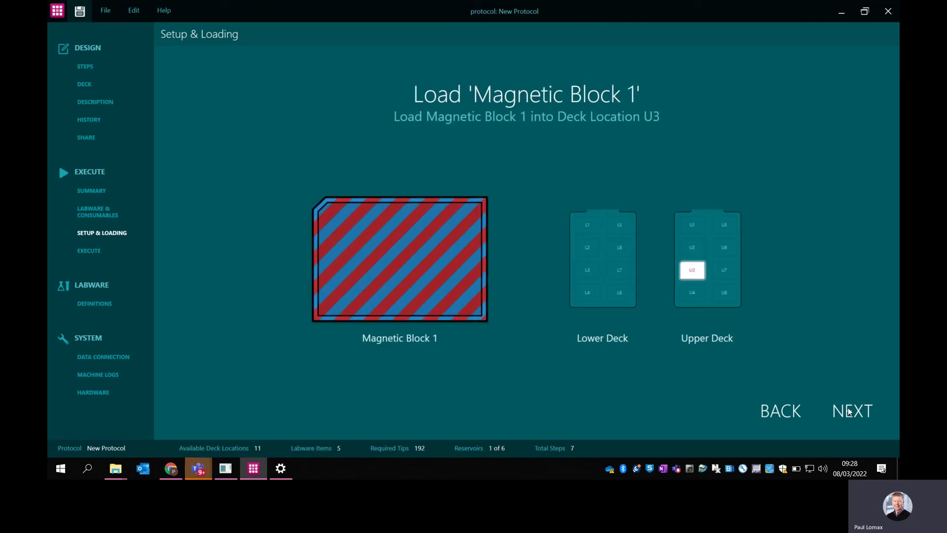
{"action": "left_click", "coordinate": [849, 412]}
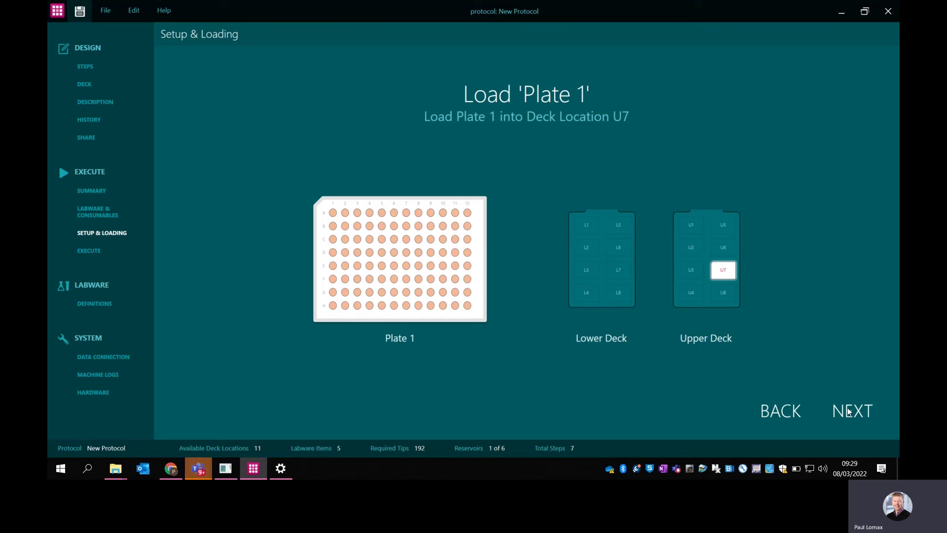
{"action": "left_click", "coordinate": [850, 412]}
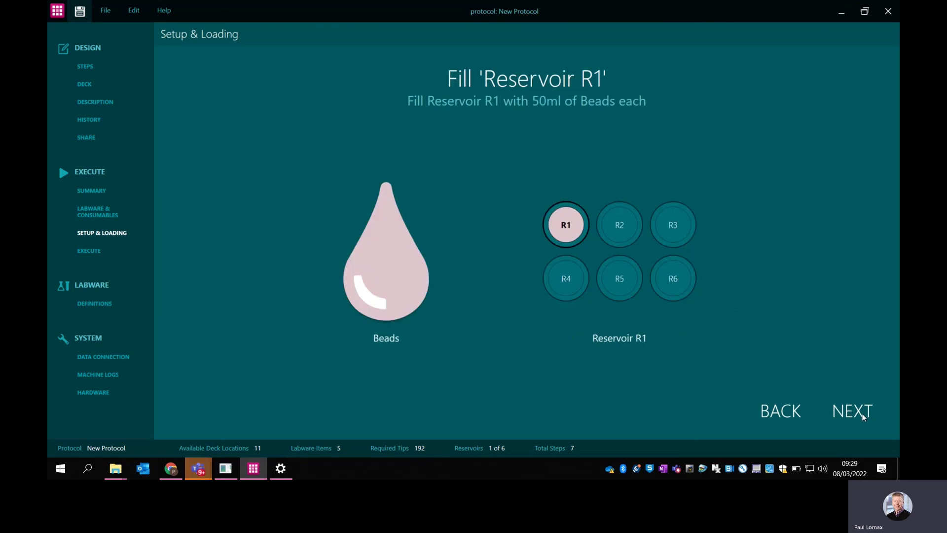
{"action": "left_click", "coordinate": [862, 414]}
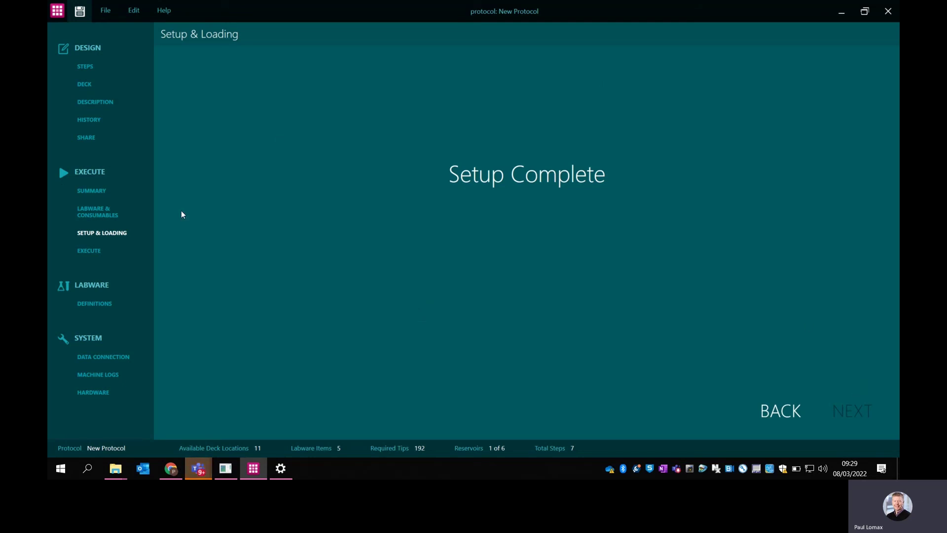
Bring up the Execute run screen for the seven-step bead-clean protocol.
{"action": "left_click", "coordinate": [80, 253]}
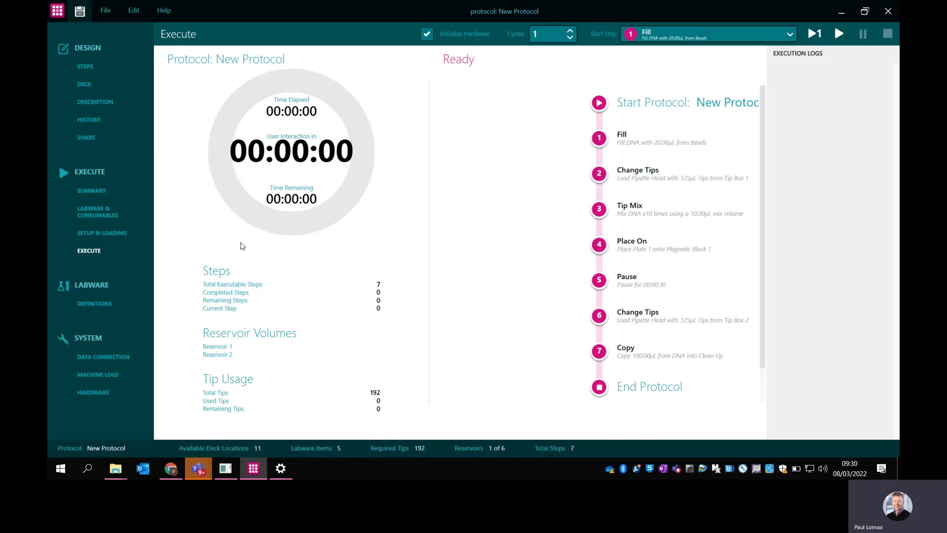
Switch to the Labware Definitions page listing the 15 plate definitions.
{"action": "left_click", "coordinate": [87, 303]}
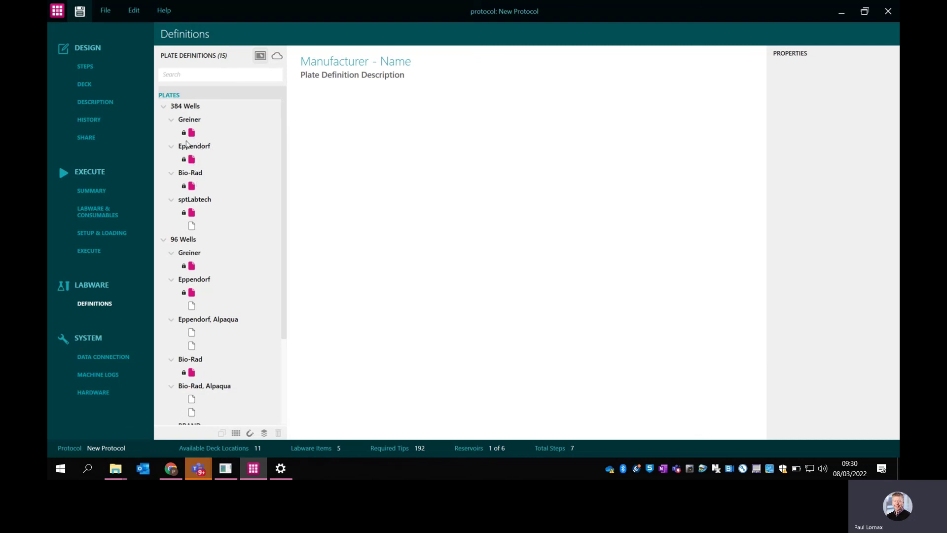
Review the Greiner 384-well plate definition (127.76 × 85.48 mm, 24×16 wells) and other entries.
{"action": "left_click", "coordinate": [193, 135]}
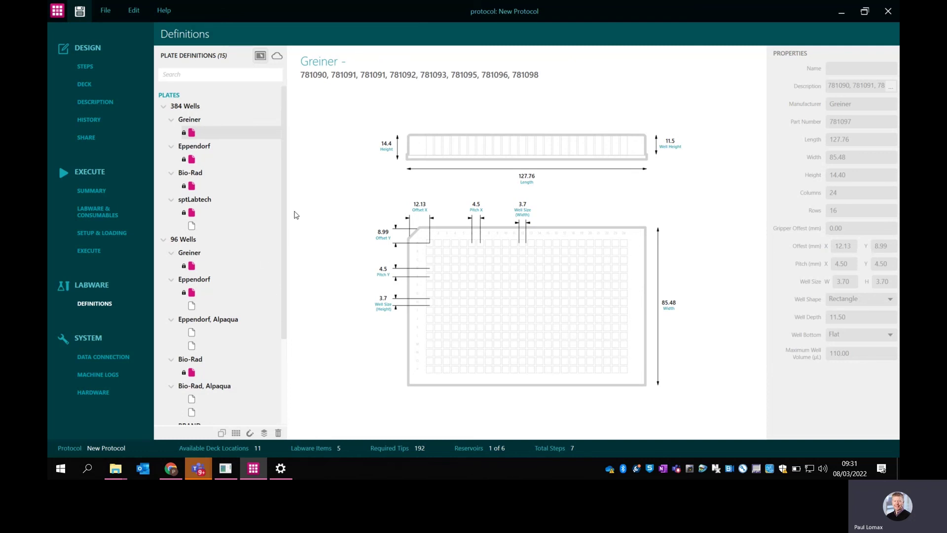
{"action": "mouse_move", "coordinate": [285, 185]}
{"action": "left_mouse_down"}
{"action": "mouse_move", "coordinate": [291, 290]}
{"action": "mouse_move", "coordinate": [288, 203]}
{"action": "left_mouse_up"}
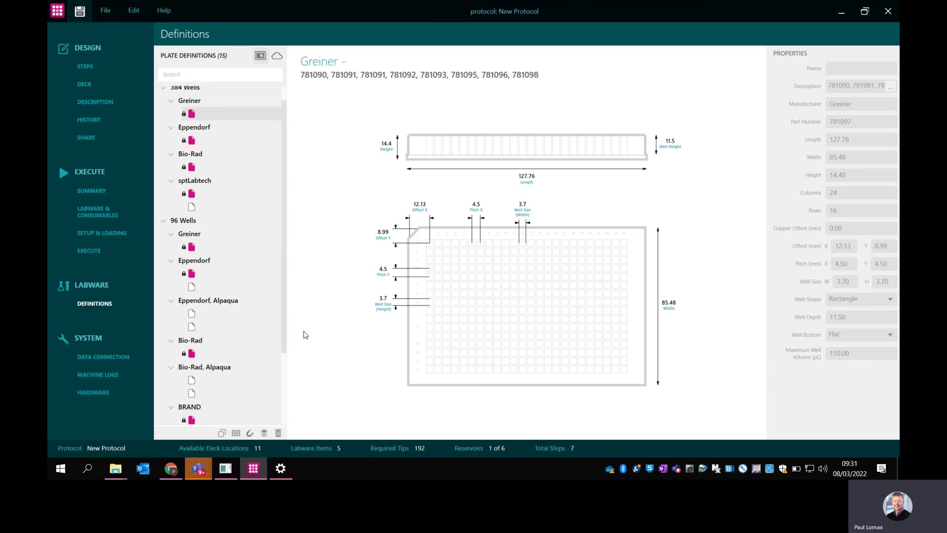
Return to the Steps view showing the seven protocol steps from the 20.00µL Beads fill.
{"action": "left_click", "coordinate": [85, 68]}
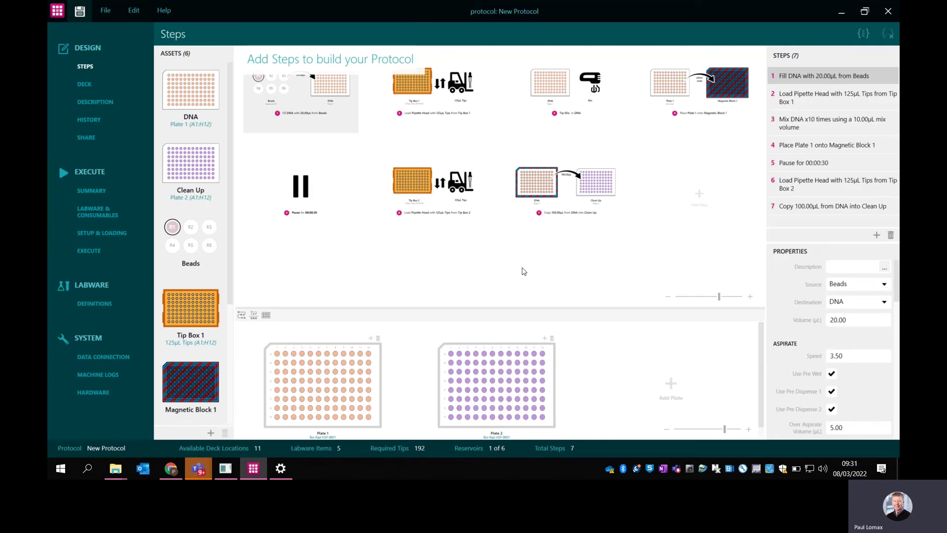